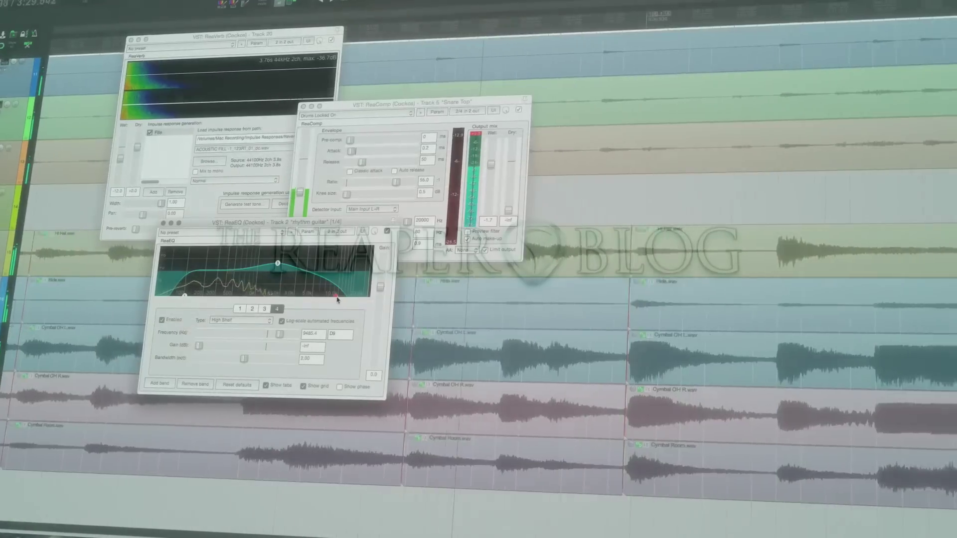
Raise the EQ band's frequency to about 16 kHz
{"action": "left_click_drag", "start_coordinate": [337, 298], "coordinate": [357, 298]}
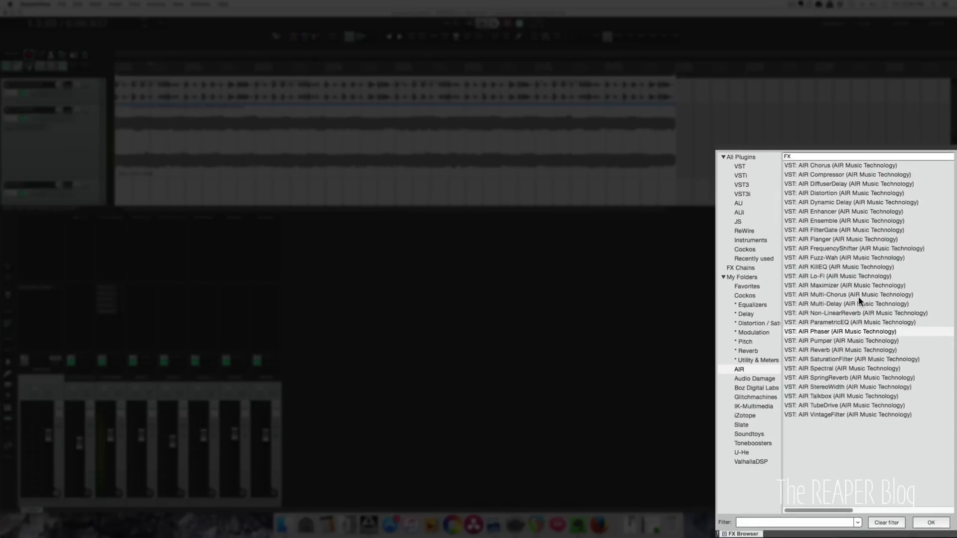
Filter the JS plugins by 'split' and pick the 3-Band and 5-Band Splitters
{"action": "left_click", "coordinate": [740, 222]}
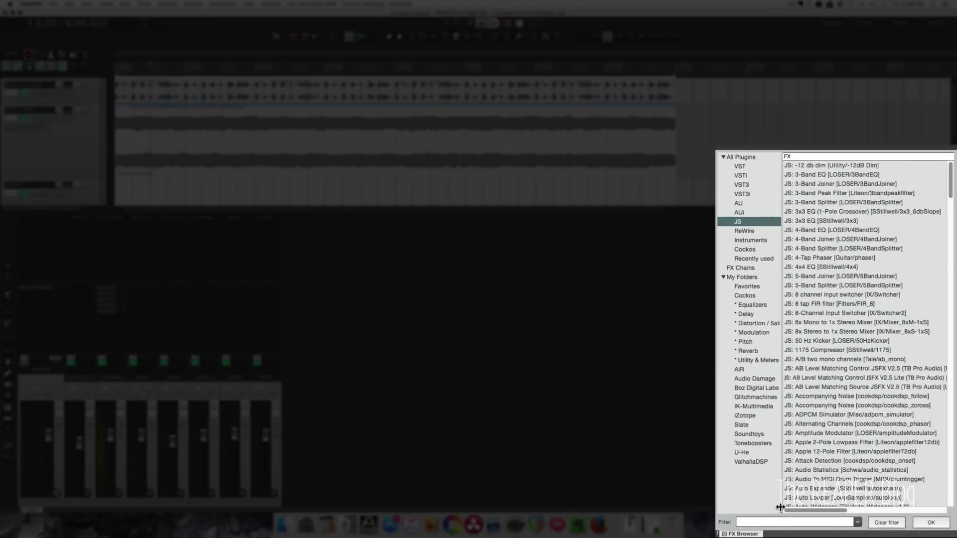
{"action": "left_click", "coordinate": [783, 523]}
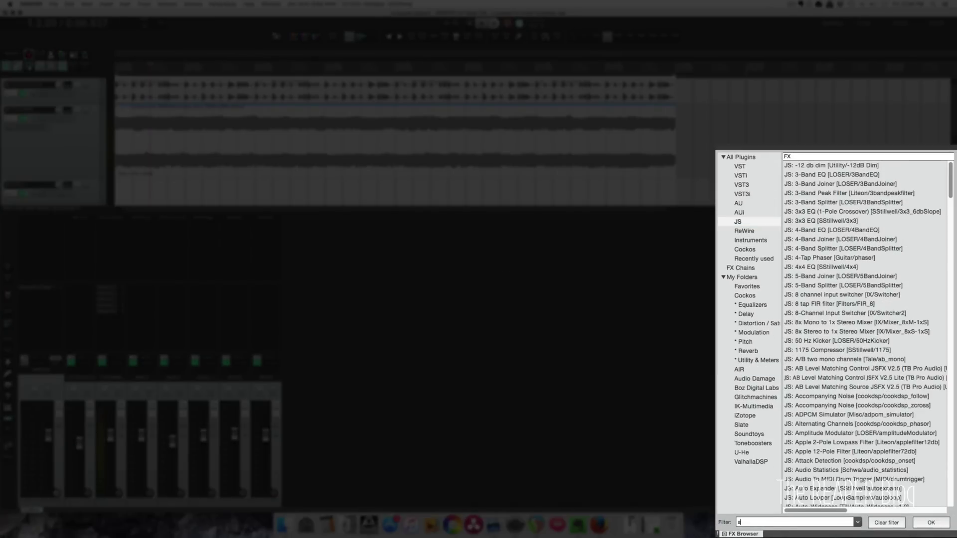
{"action": "left_click", "coordinate": [811, 166]}
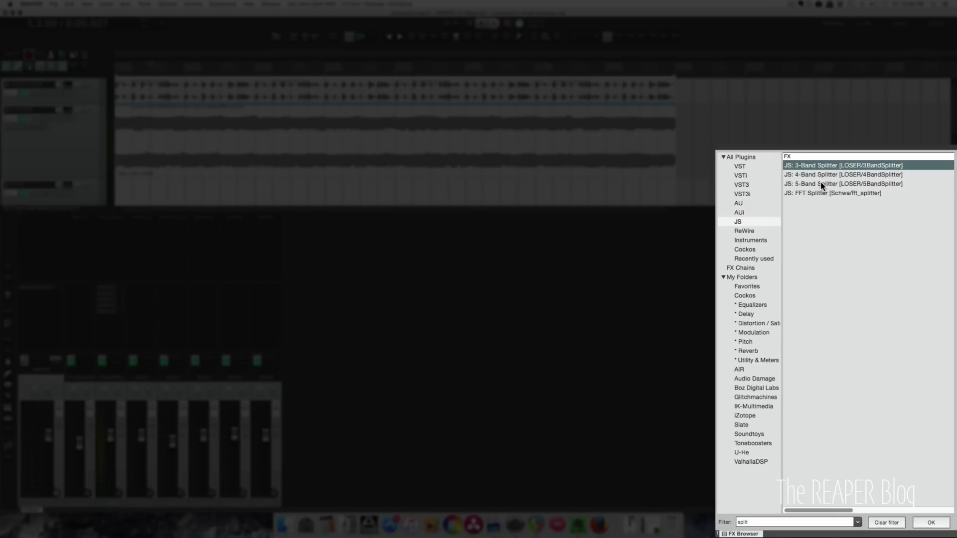
{"action": "left_click", "coordinate": [824, 184]}
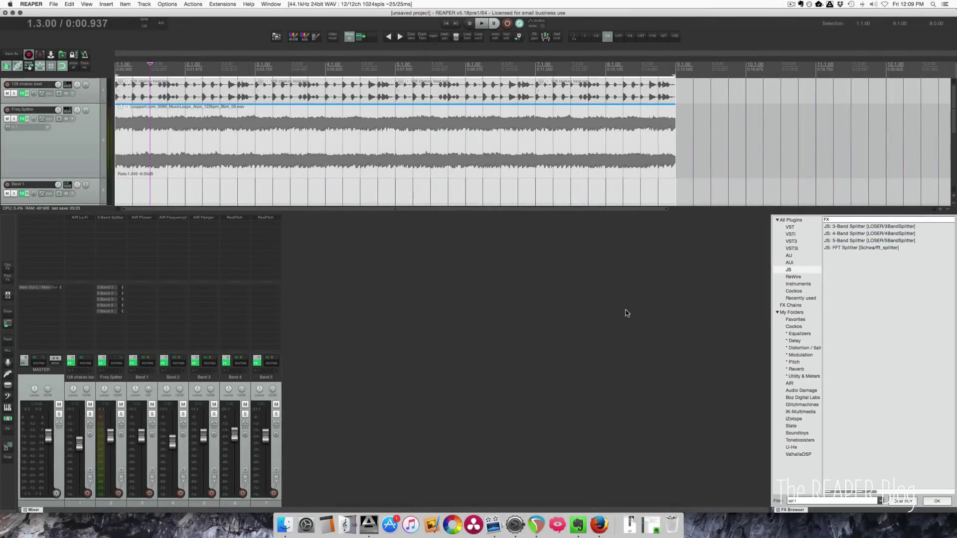
{"action": "left_click", "coordinate": [273, 145]}
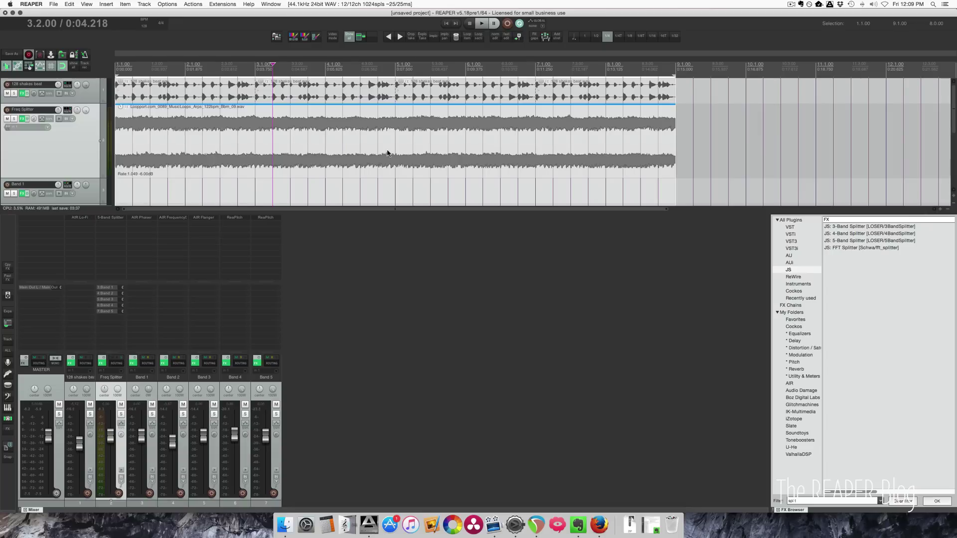
{"action": "key", "text": "Home"}
{"action": "key", "text": "space"}
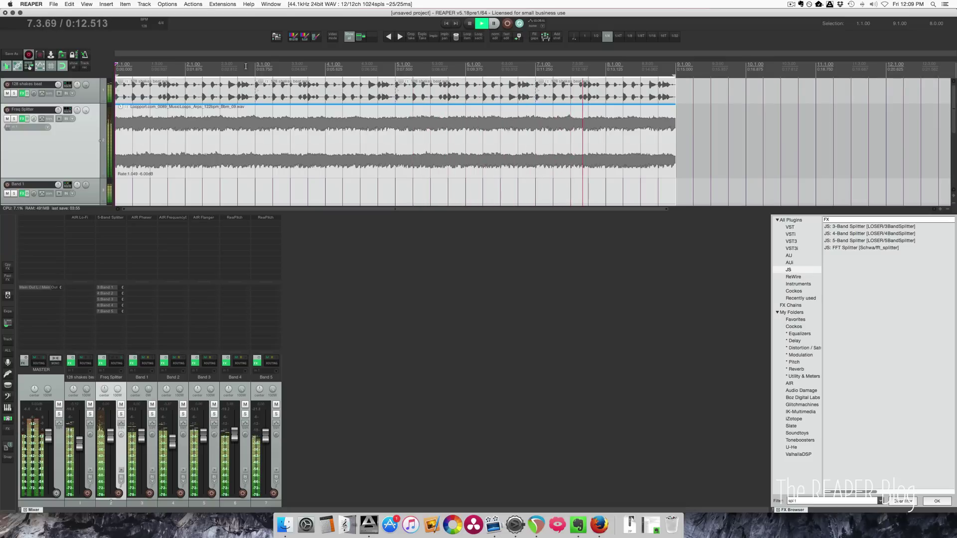
{"action": "key", "text": "space"}
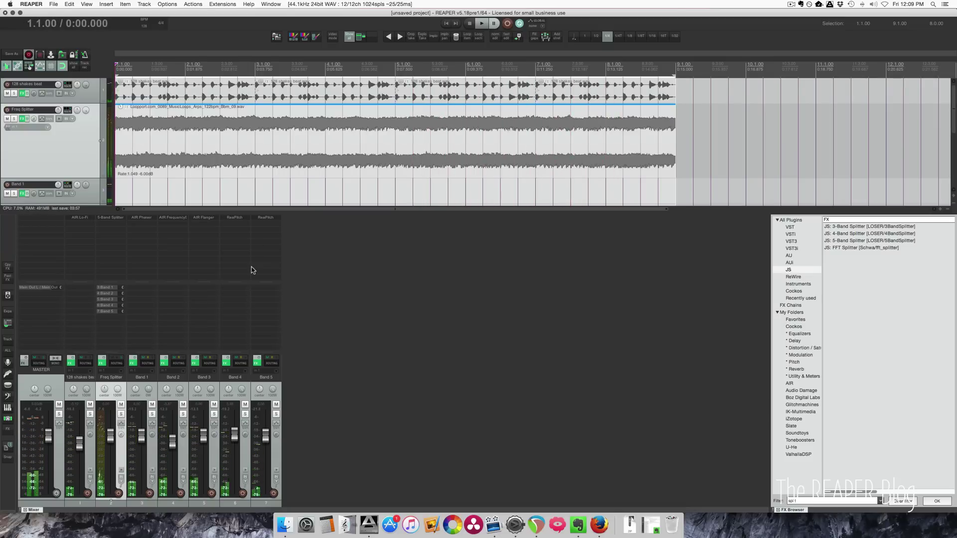
Inspect Freq Splitter's 5-Band Splitter crossovers (200, 2000, 5000, 8000 Hz), then select the Band 1–5 tracks
{"action": "left_click", "coordinate": [115, 218]}
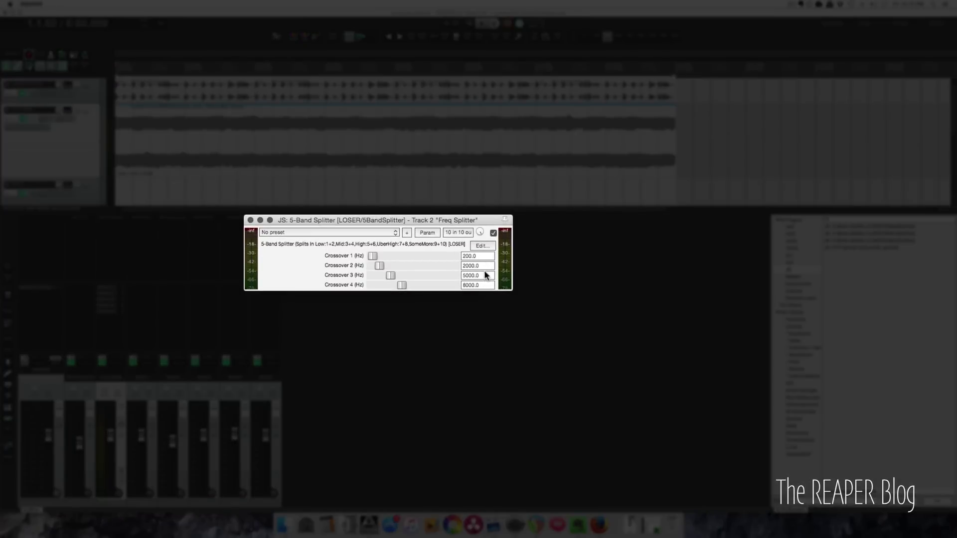
{"action": "double_click", "coordinate": [475, 259]}
{"action": "triple_click", "coordinate": [472, 258]}
{"action": "left_click", "coordinate": [481, 274]}
{"action": "triple_click", "coordinate": [483, 275]}
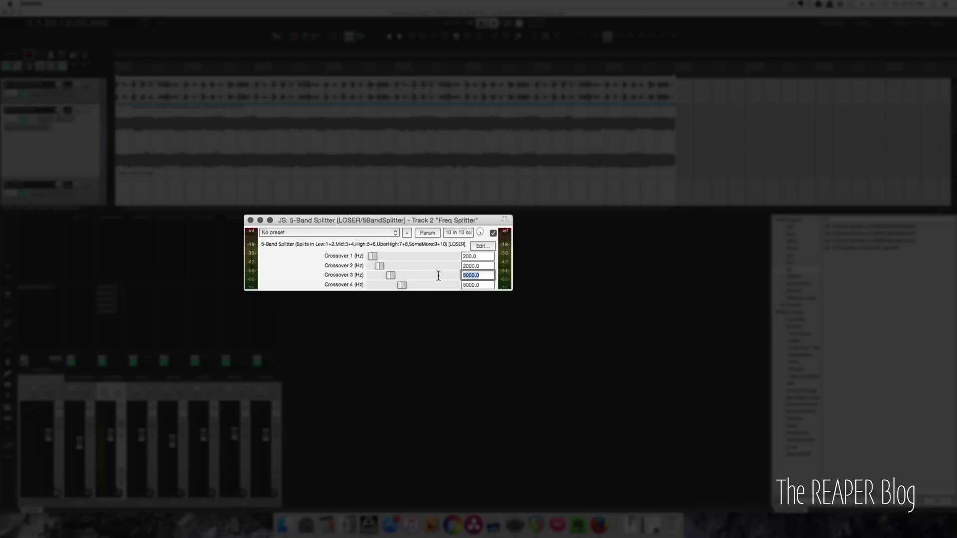
{"action": "left_click", "coordinate": [485, 286]}
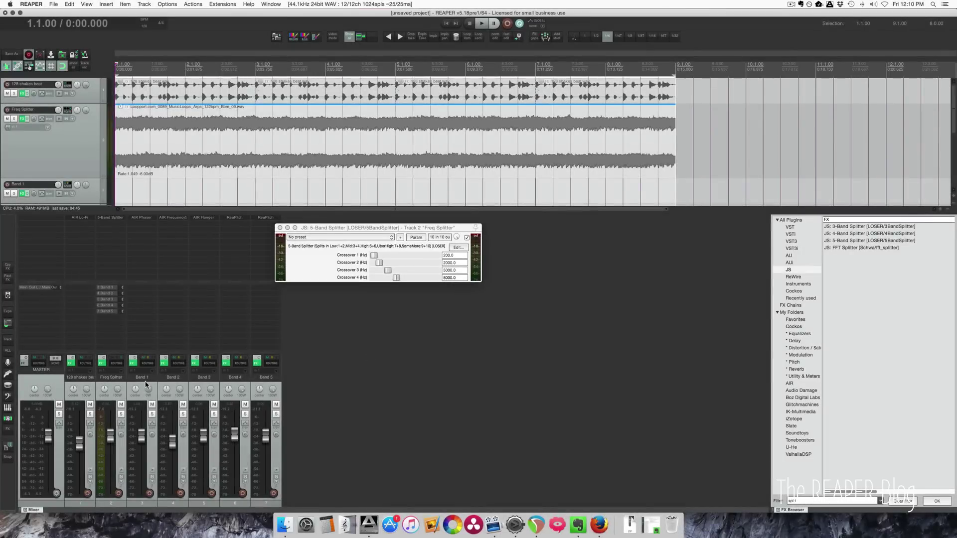
{"action": "left_click", "coordinate": [146, 383]}
{"action": "left_click", "coordinate": [265, 389]}
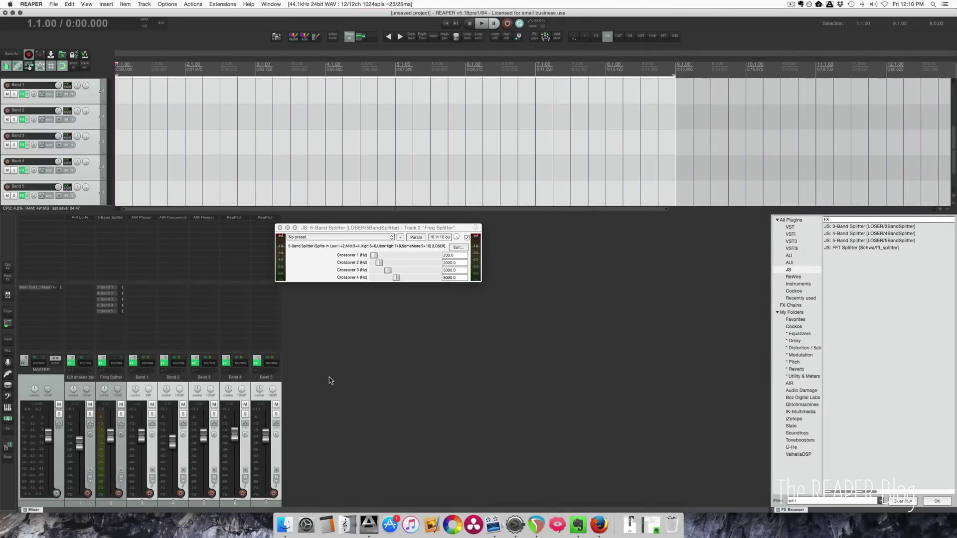
Review Freq Splitter's routing, keeping 10 track channels sent in pairs to Bands 1–5
{"action": "left_click", "coordinate": [116, 362]}
{"action": "left_click_drag", "start_coordinate": [184, 219], "coordinate": [323, 200]}
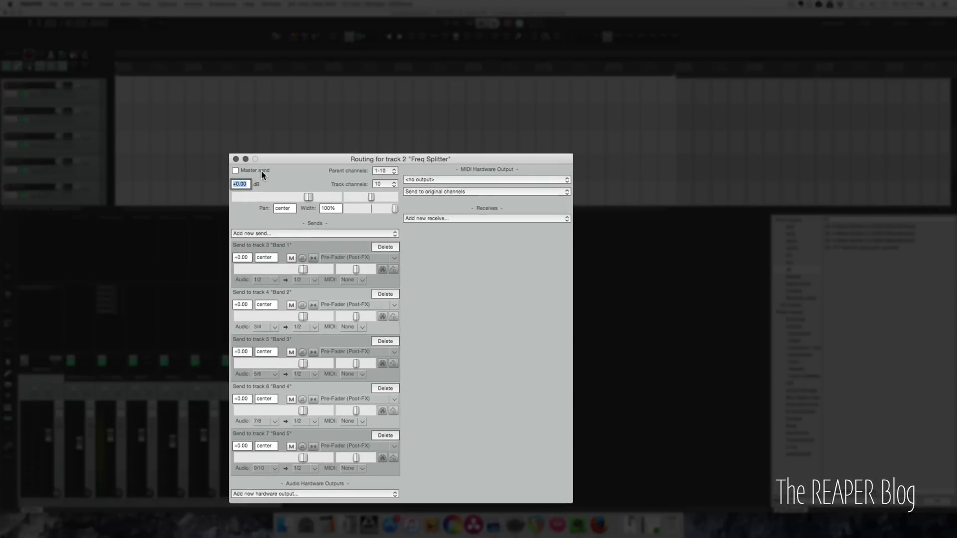
{"action": "left_click", "coordinate": [384, 184]}
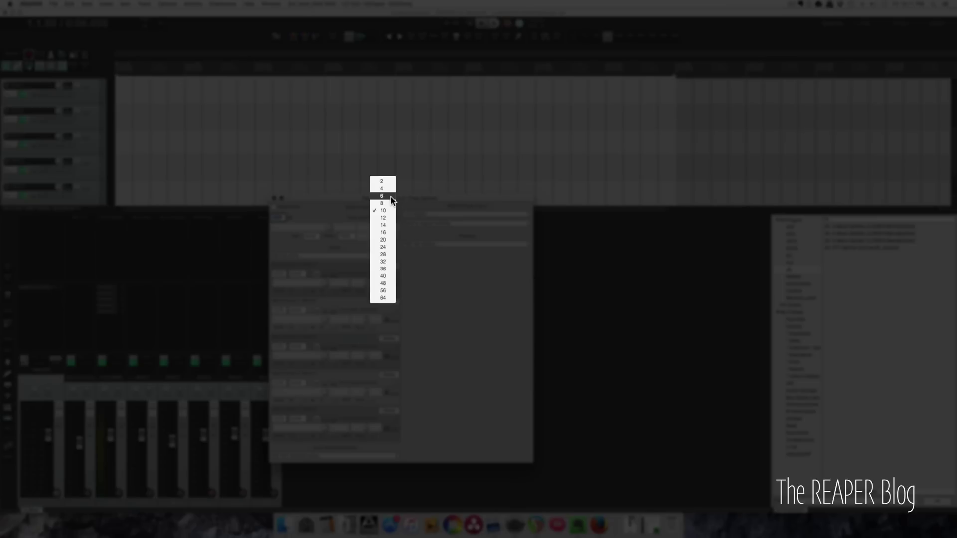
{"action": "left_click", "coordinate": [322, 214]}
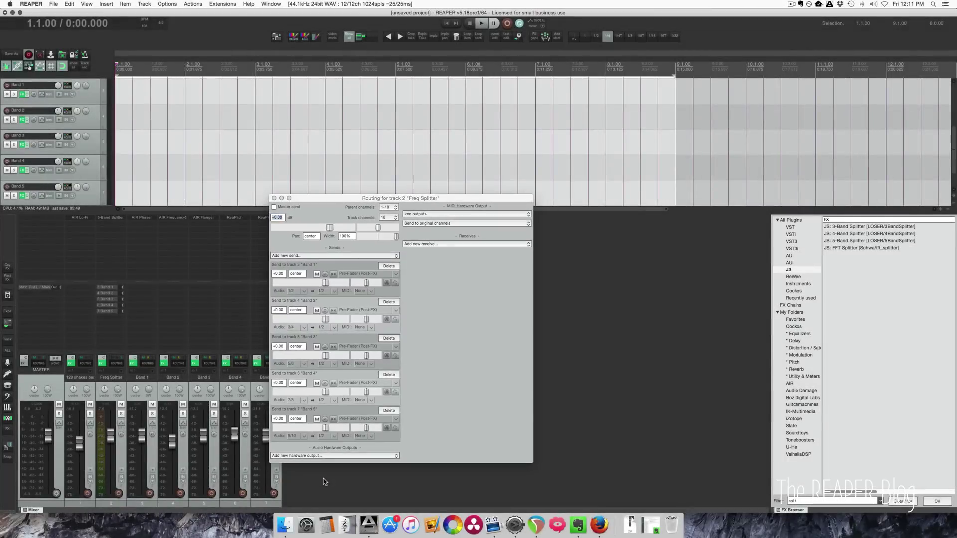
Close the routing window and play the project with Band 1 soloed
{"action": "left_click", "coordinate": [324, 482]}
{"action": "left_click", "coordinate": [151, 418]}
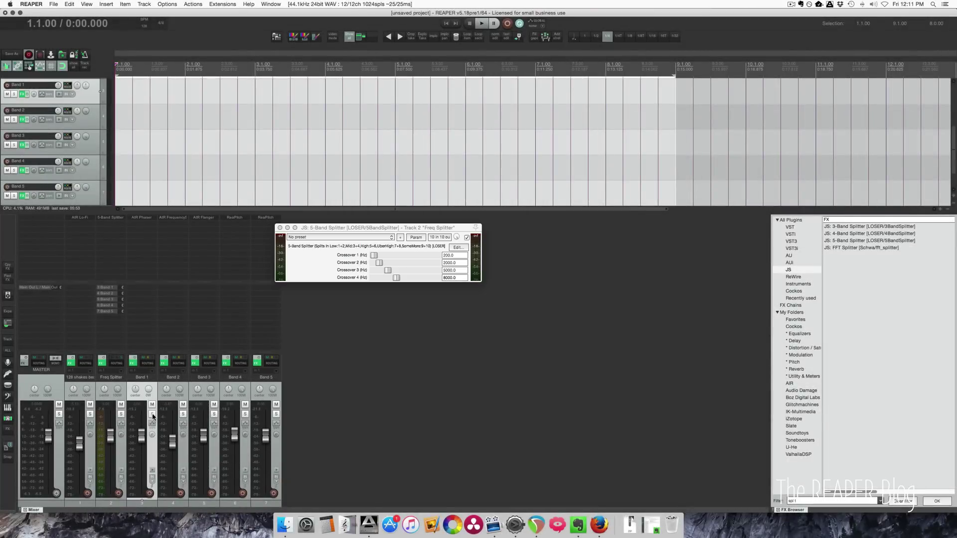
{"action": "left_click", "coordinate": [153, 414]}
{"action": "left_click", "coordinate": [207, 331]}
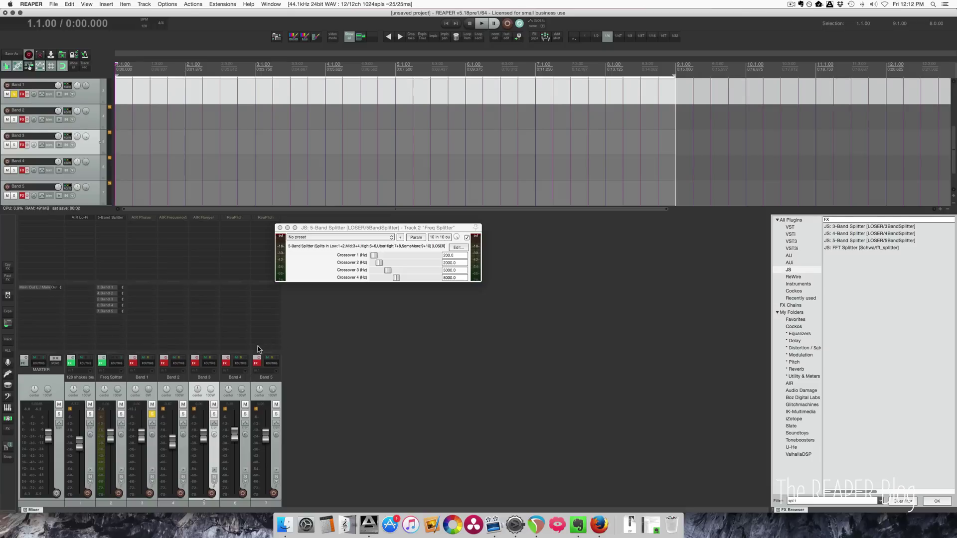
{"action": "key", "text": "space"}
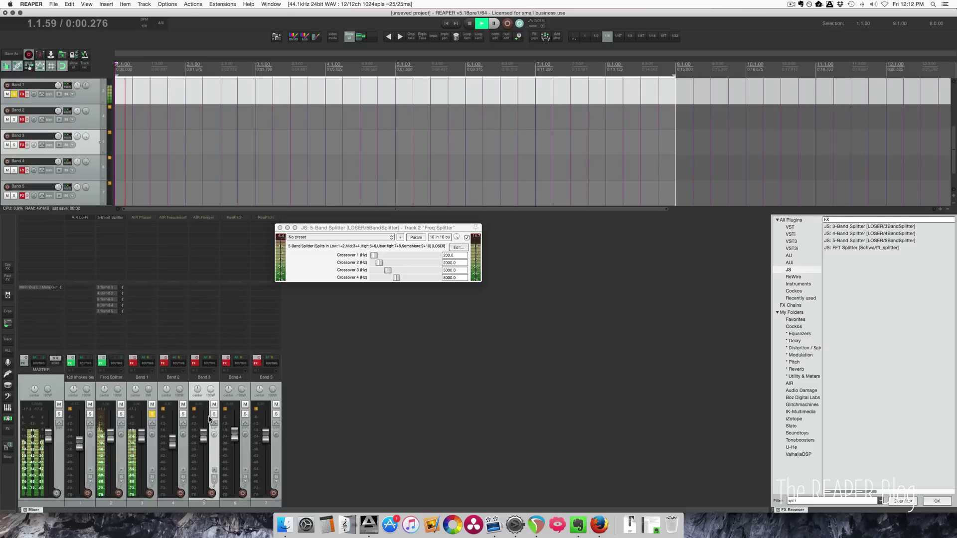
Solo Bands 2, 3, 4 and 5 in turn, then stop playback and clear the solo
{"action": "left_click", "coordinate": [183, 414]}
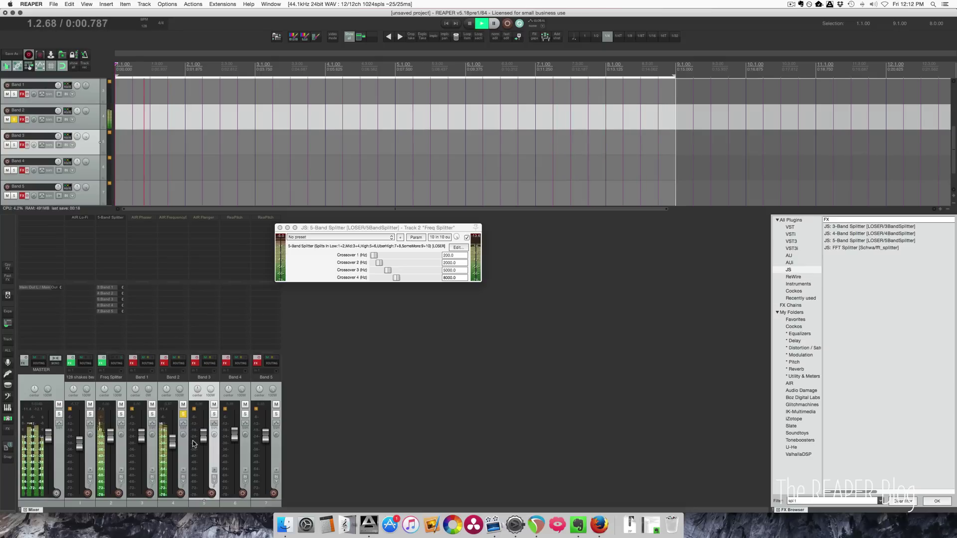
{"action": "left_click", "coordinate": [214, 415]}
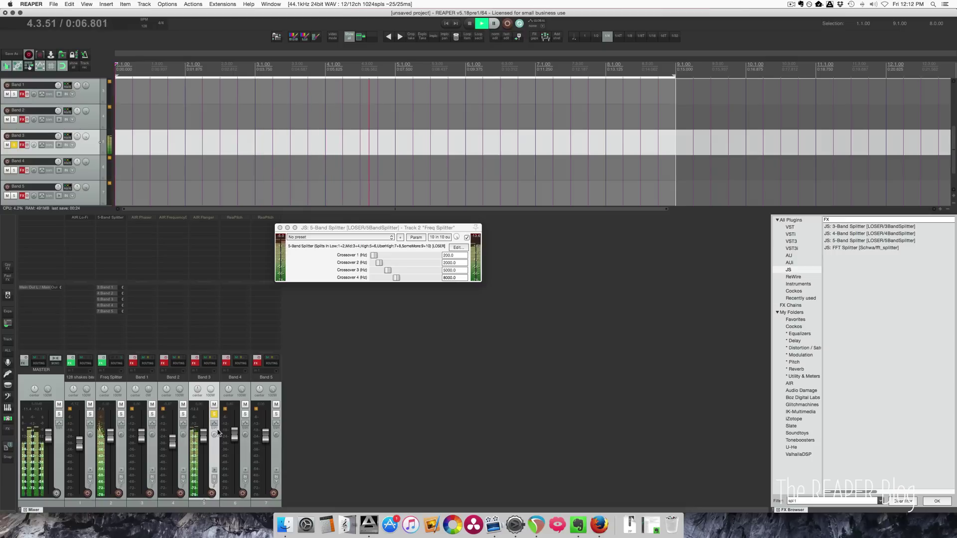
{"action": "left_click", "coordinate": [245, 414]}
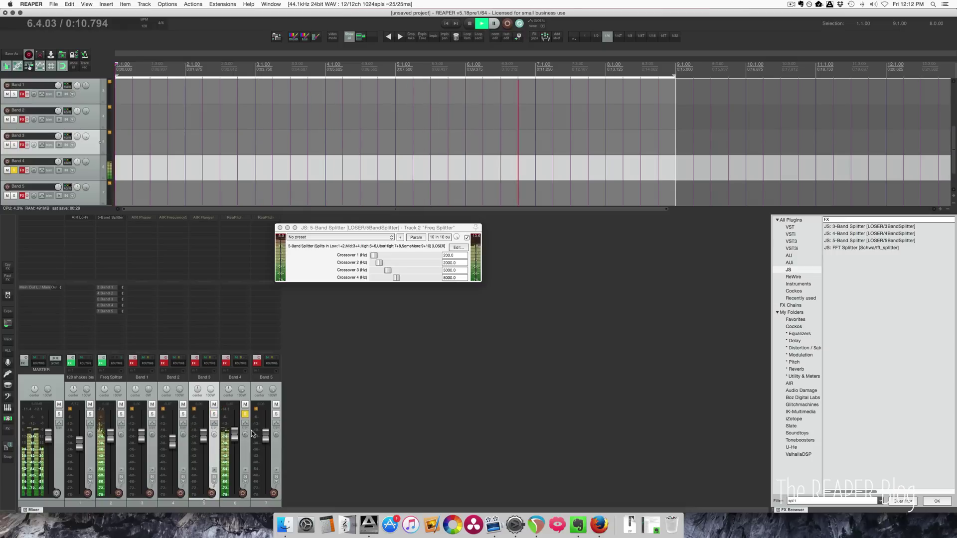
{"action": "left_click", "coordinate": [276, 414]}
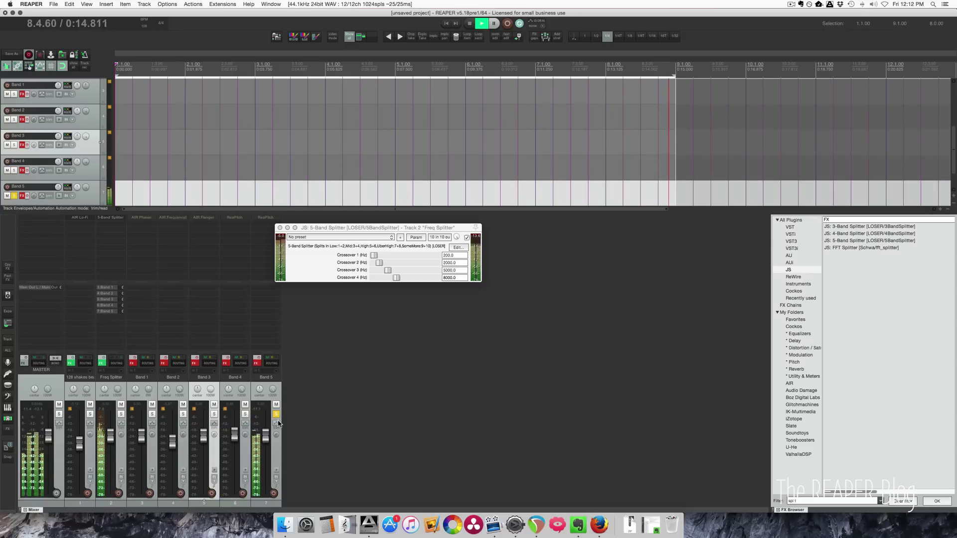
{"action": "key", "text": "space"}
{"action": "left_click", "coordinate": [277, 415]}
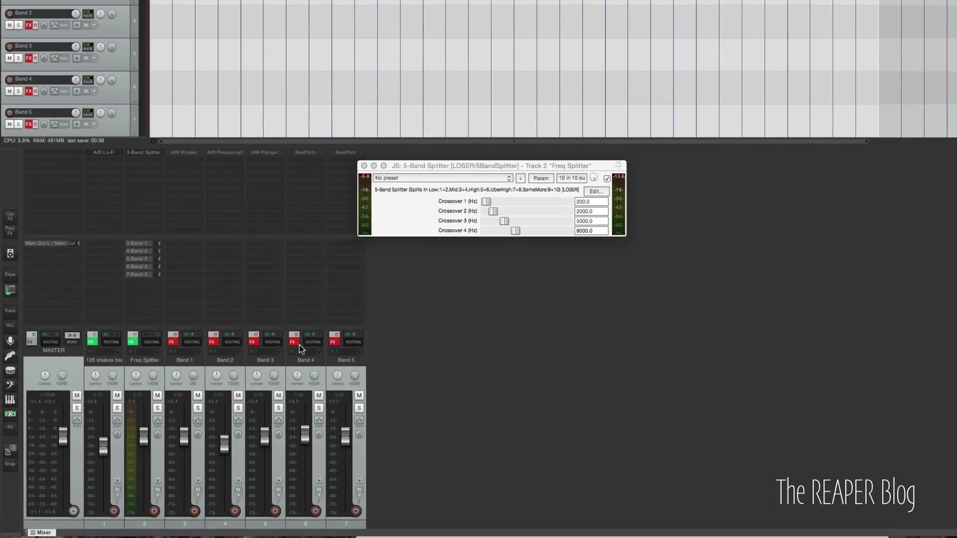
Enable Band 4's effects, bring up its ReaPitch window and solo Band 4
{"action": "left_click", "coordinate": [294, 336]}
{"action": "left_click", "coordinate": [305, 153]}
{"action": "left_click_drag", "start_coordinate": [532, 283], "coordinate": [572, 258]}
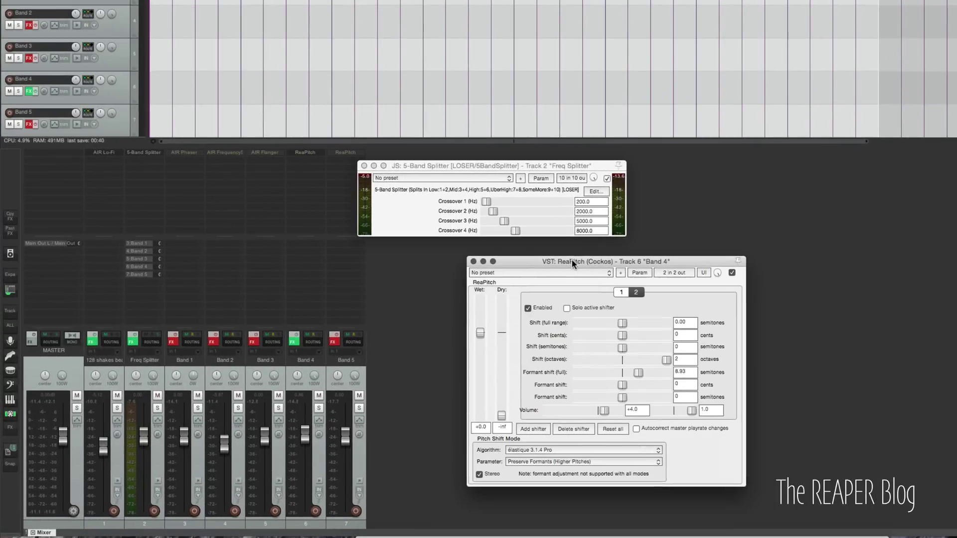
{"action": "left_click", "coordinate": [319, 409]}
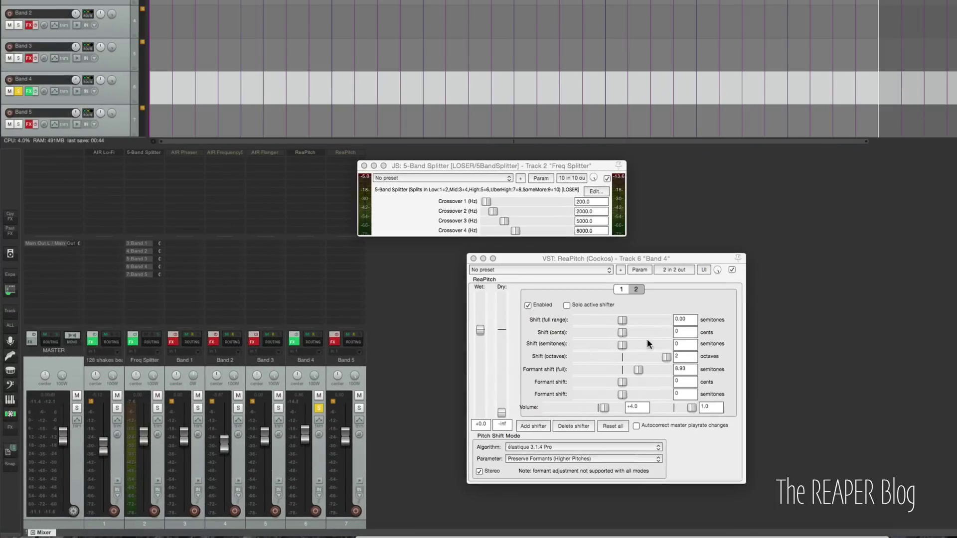
Review both pitch shifters and keep Preserve Formants (Higher Pitches) as the parameter
{"action": "left_click", "coordinate": [622, 290]}
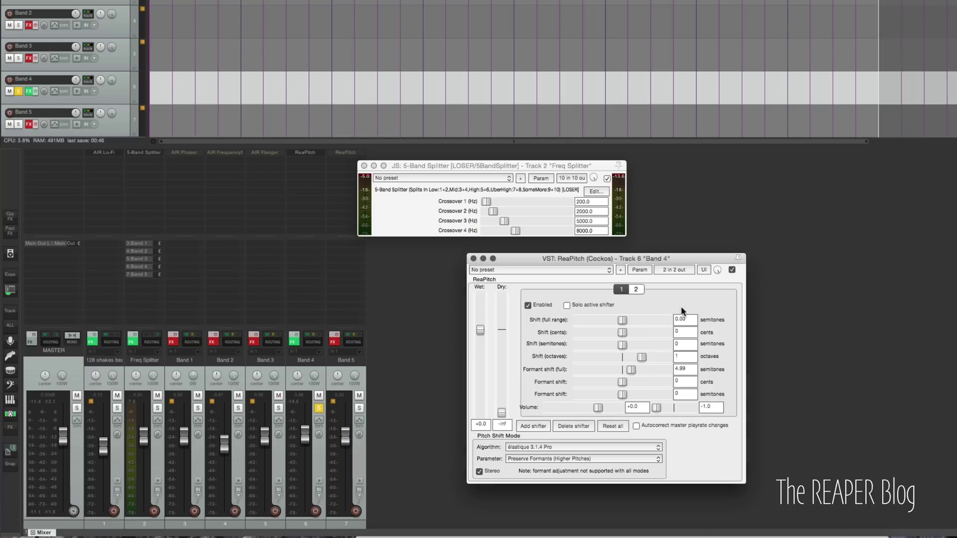
{"action": "double_click", "coordinate": [691, 357]}
{"action": "left_click", "coordinate": [637, 289]}
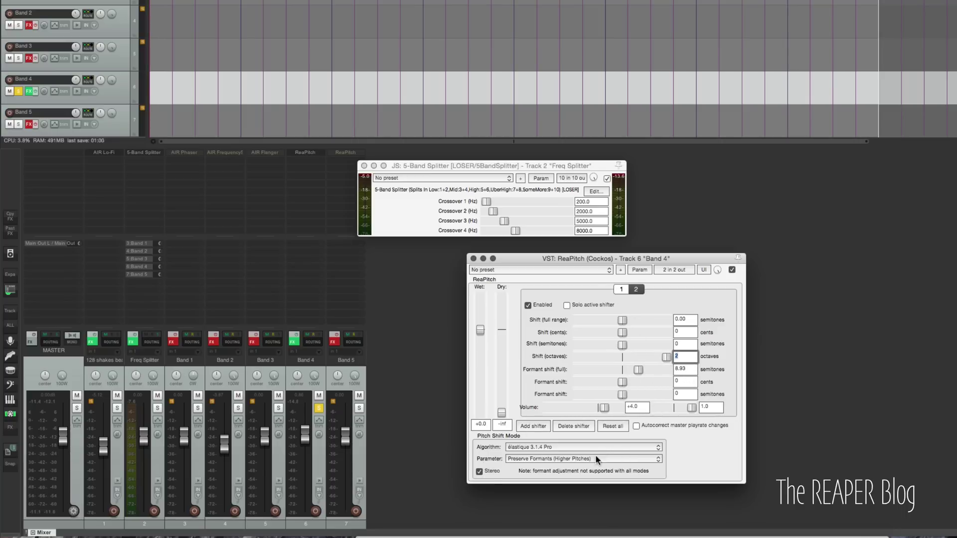
{"action": "left_click", "coordinate": [525, 458]}
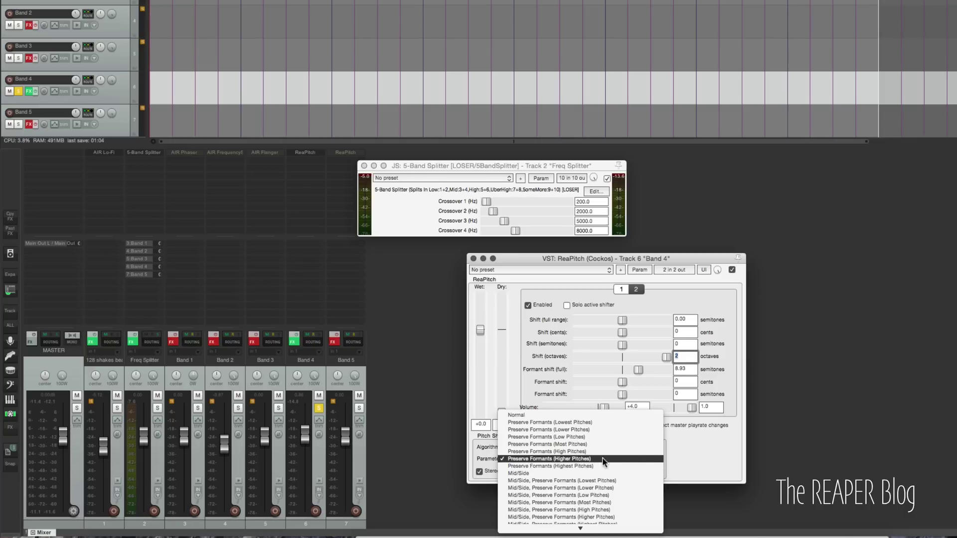
{"action": "left_click", "coordinate": [673, 457]}
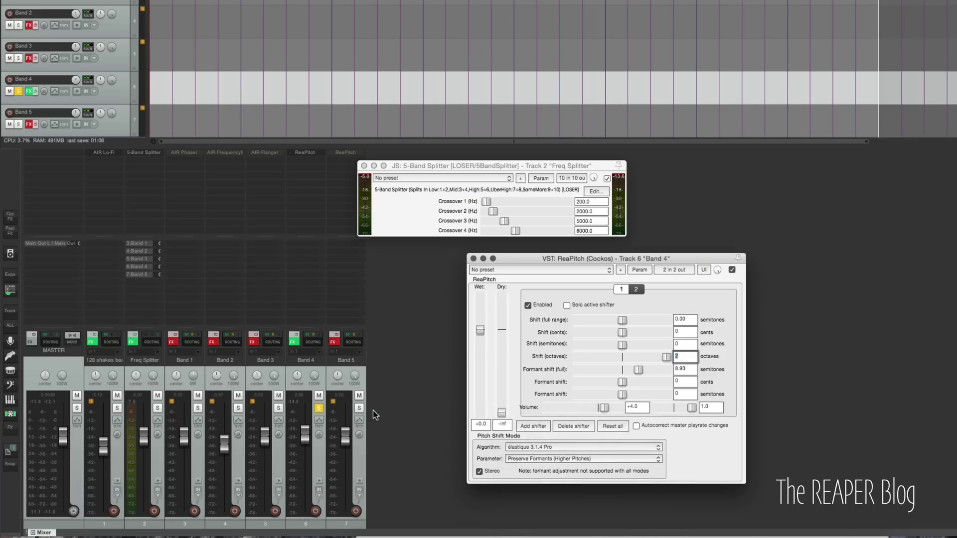
Set Band 4's ReaPitch shift to 2 octaves and compare it bypassed during playback
{"action": "left_click", "coordinate": [731, 269]}
{"action": "key", "text": "BackSpace"}
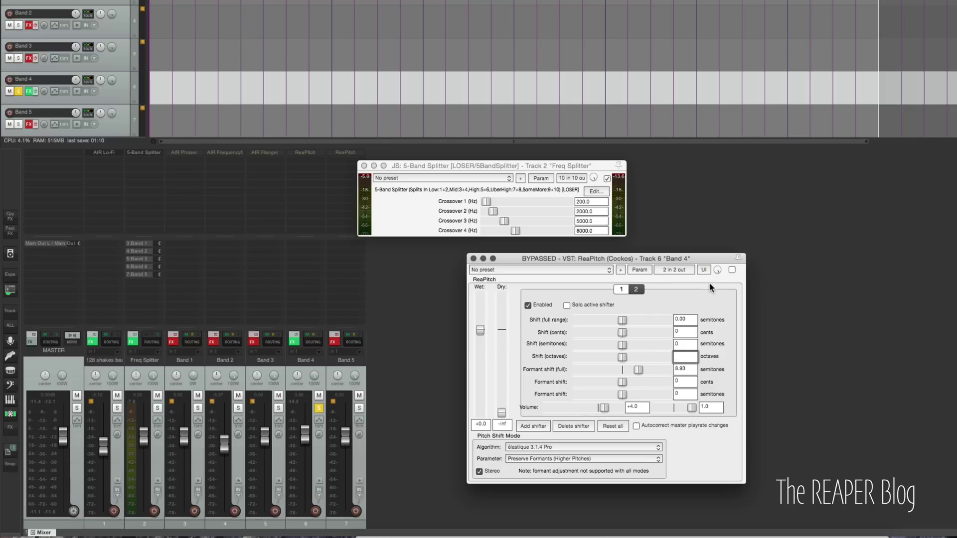
{"action": "type", "text": "2"}
{"action": "key", "text": "Return"}
{"action": "key", "text": "space"}
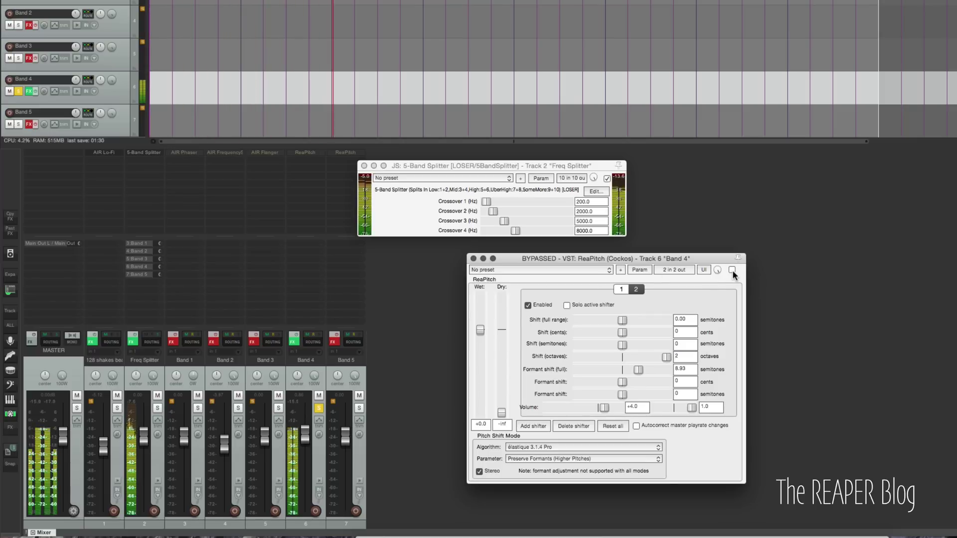
{"action": "left_click", "coordinate": [732, 270]}
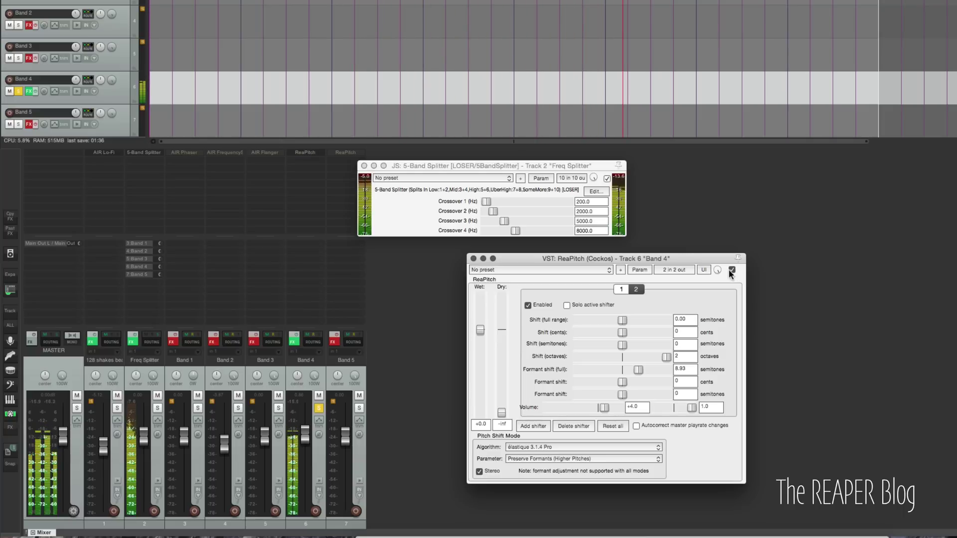
{"action": "key", "text": "space"}
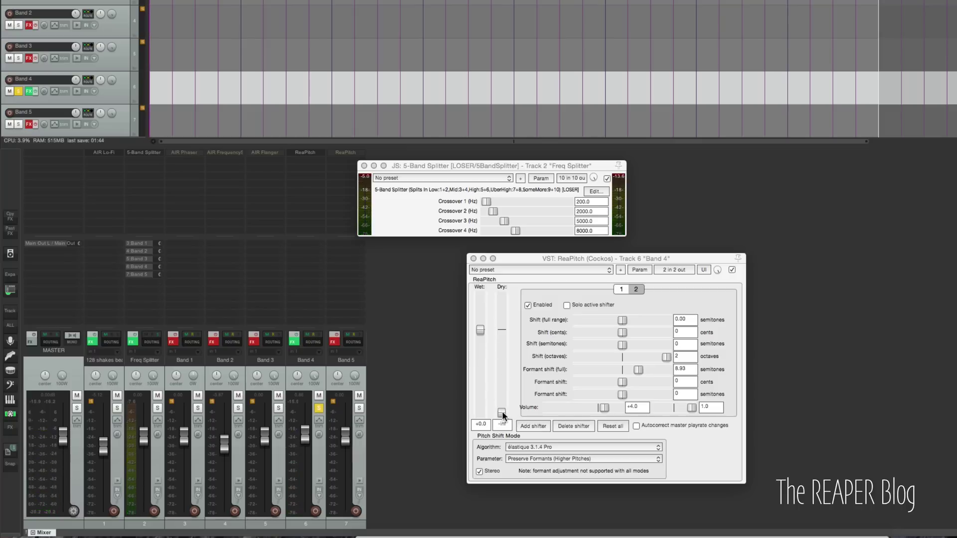
Blend Band 4's dry signal in at -4.5 dB, then unsolo Band 4 and solo Band 5
{"action": "key", "text": "space"}
{"action": "left_click_drag", "start_coordinate": [502, 411], "coordinate": [497, 338]}
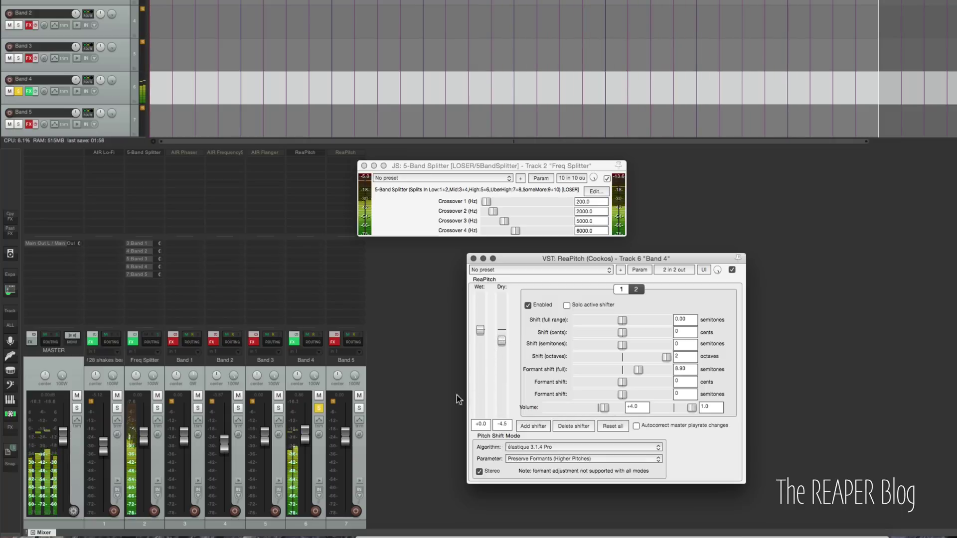
{"action": "key", "text": "space"}
{"action": "left_click", "coordinate": [319, 408]}
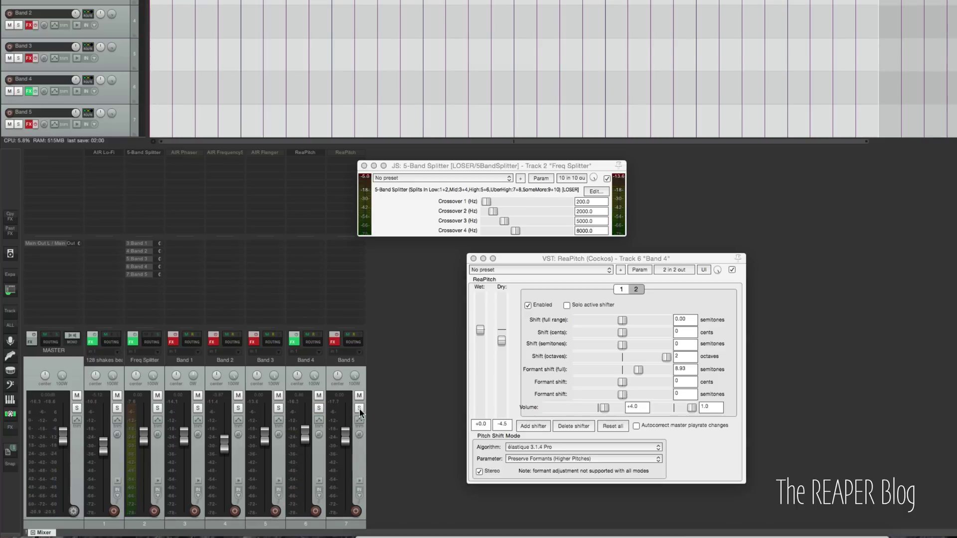
{"action": "left_click", "coordinate": [359, 408]}
Enable Band 5's effects and audition its ReaPitch against bypass during playback
{"action": "left_click", "coordinate": [335, 337]}
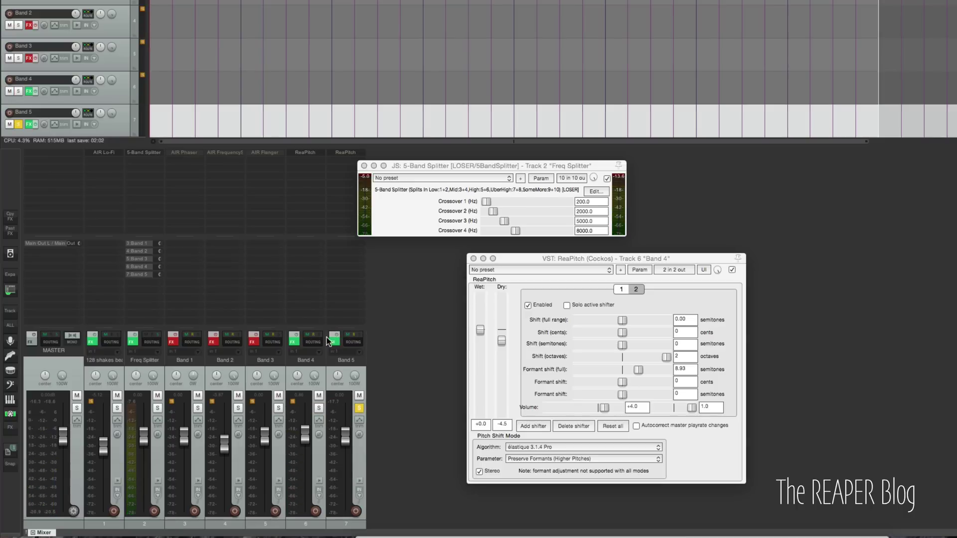
{"action": "left_click", "coordinate": [351, 152]}
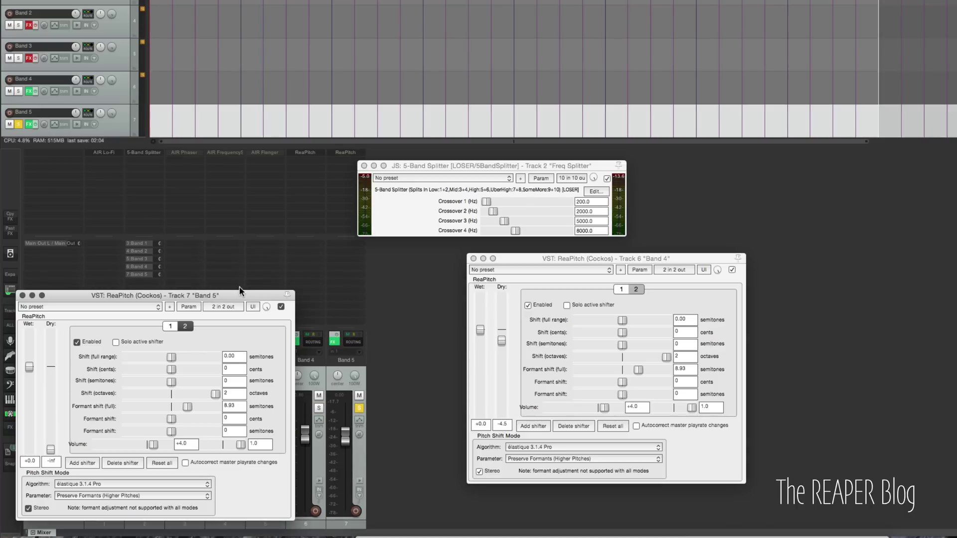
{"action": "left_click_drag", "start_coordinate": [240, 294], "coordinate": [739, 144]}
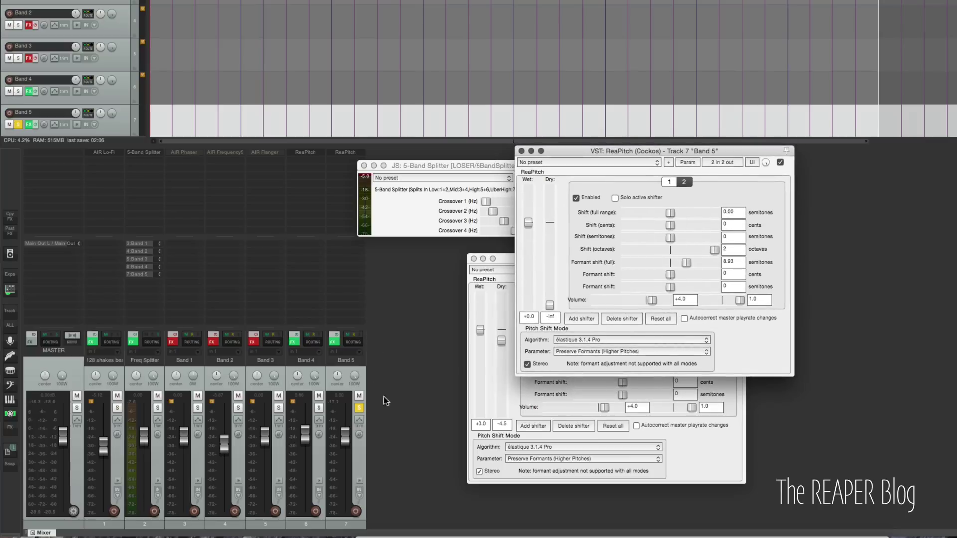
{"action": "key", "text": "space"}
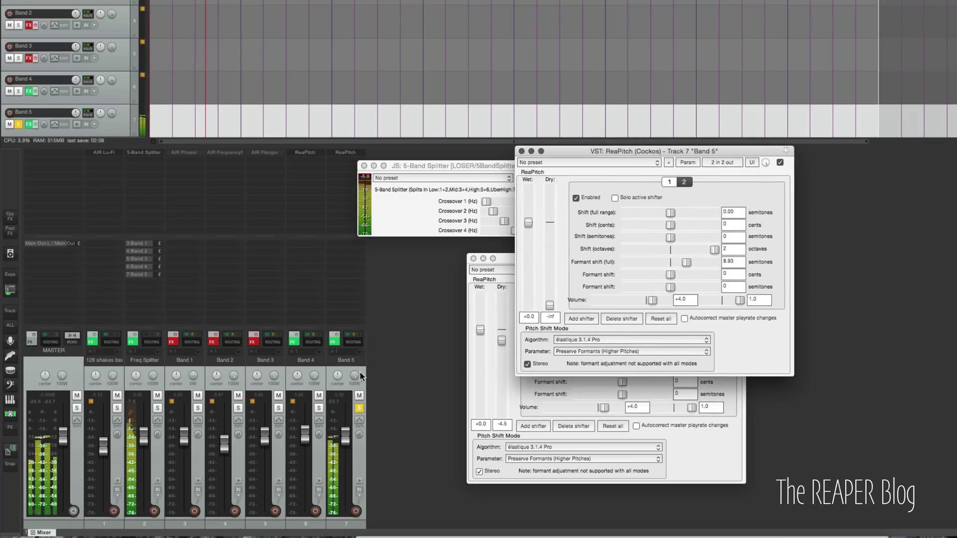
{"action": "left_click", "coordinate": [335, 337]}
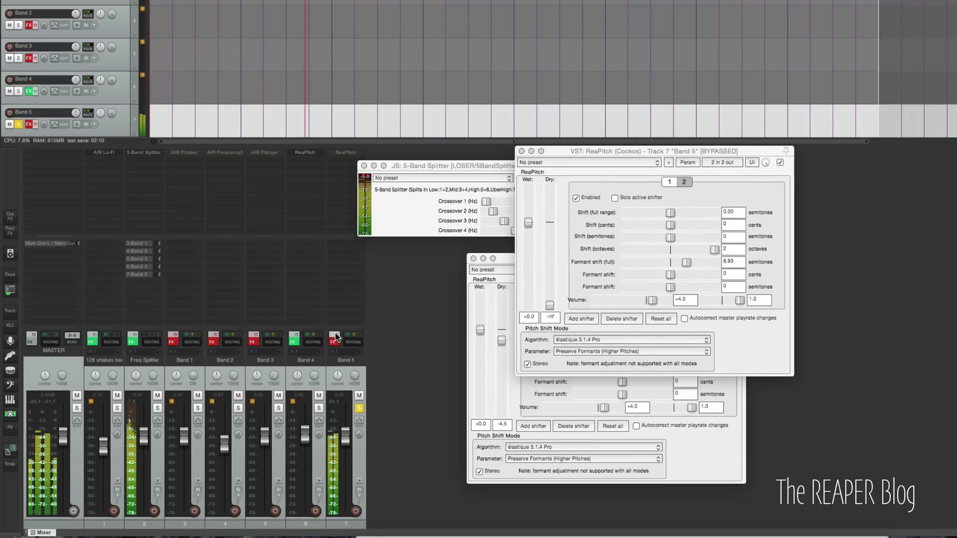
{"action": "left_click", "coordinate": [336, 338]}
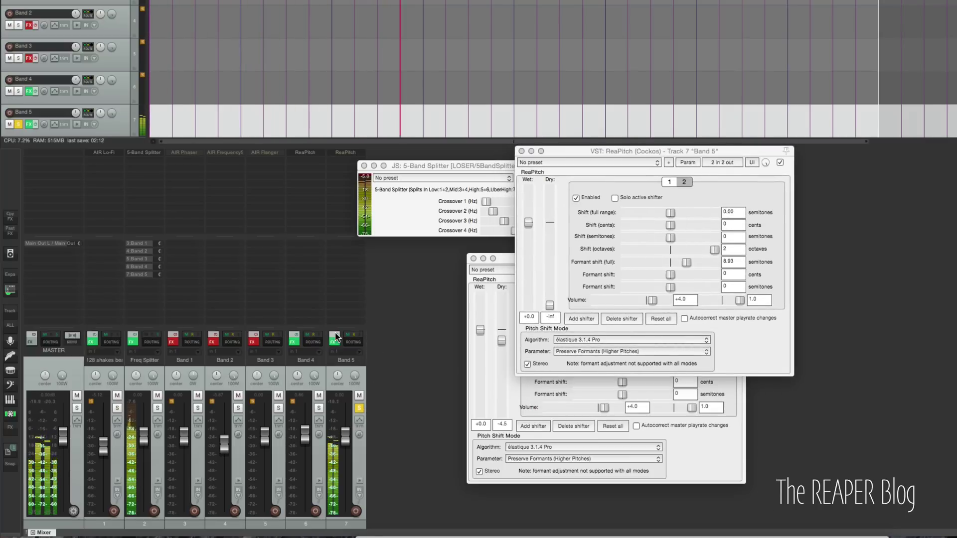
Stop playback and solo Band 3 instead of Band 5
{"action": "left_click", "coordinate": [359, 407]}
{"action": "key", "text": "space"}
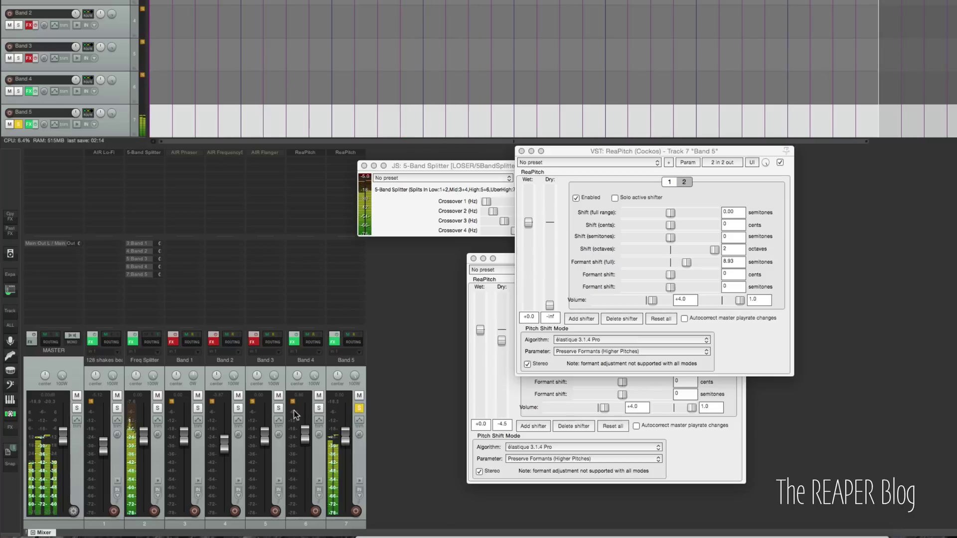
{"action": "left_click", "coordinate": [279, 408]}
Activate Band 3's AIR Flanger and enable its effects chain while playing
{"action": "left_click", "coordinate": [267, 152]}
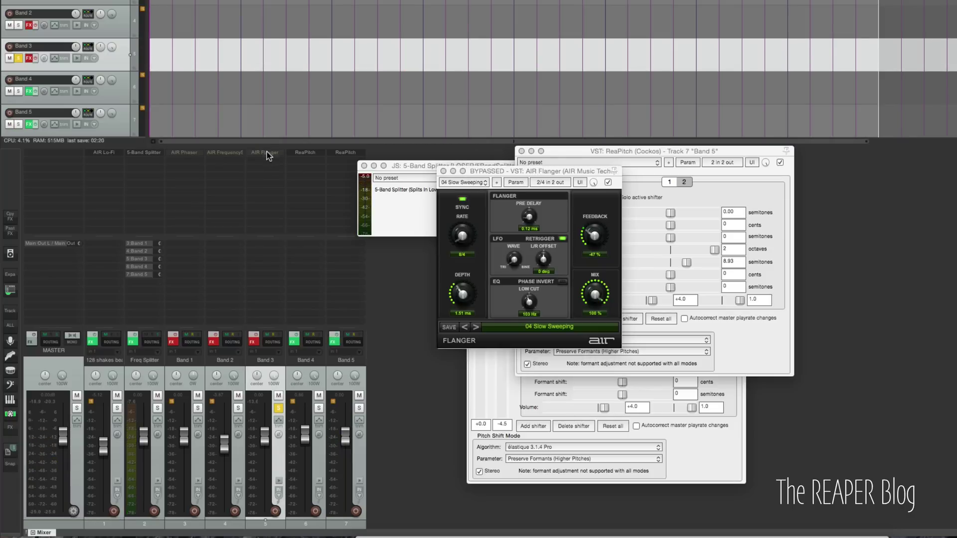
{"action": "key", "text": "space"}
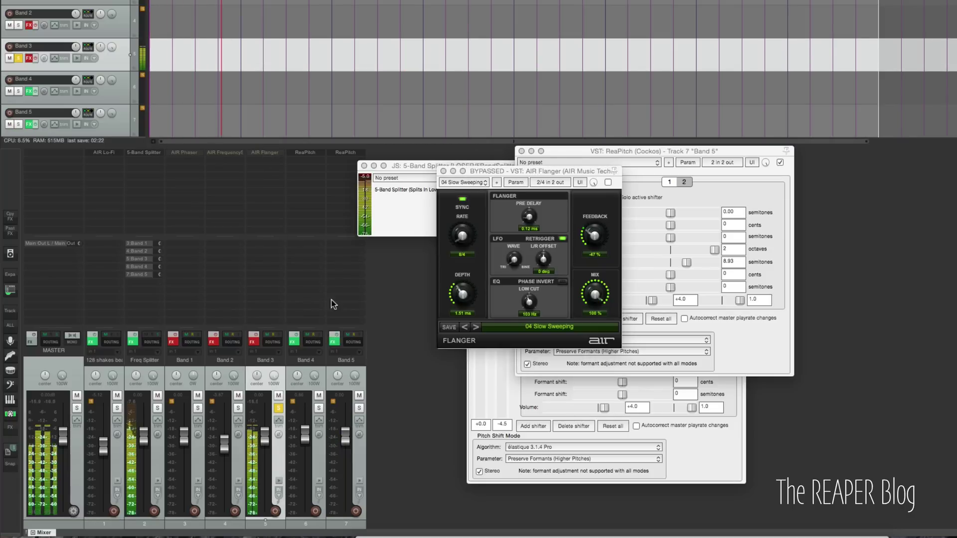
{"action": "left_click", "coordinate": [608, 182]}
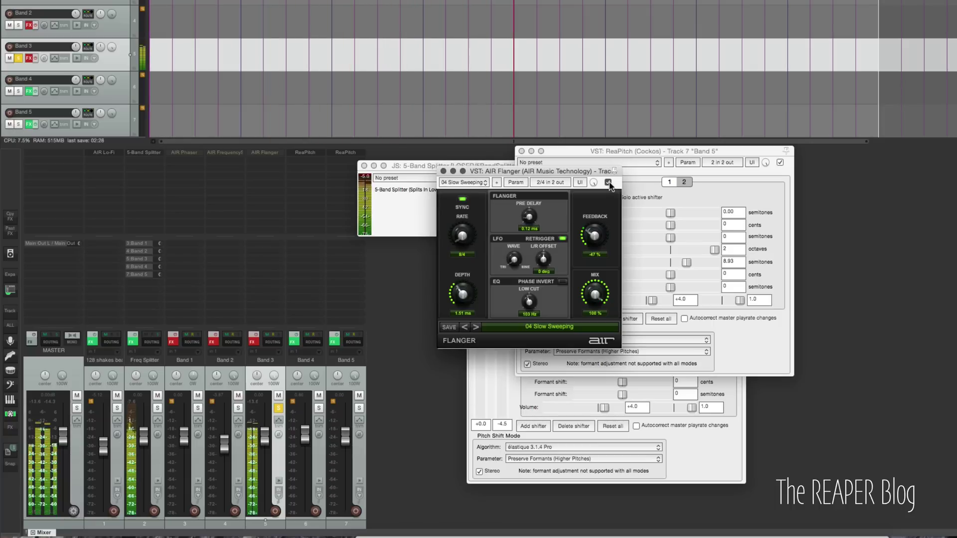
{"action": "left_click", "coordinate": [254, 339]}
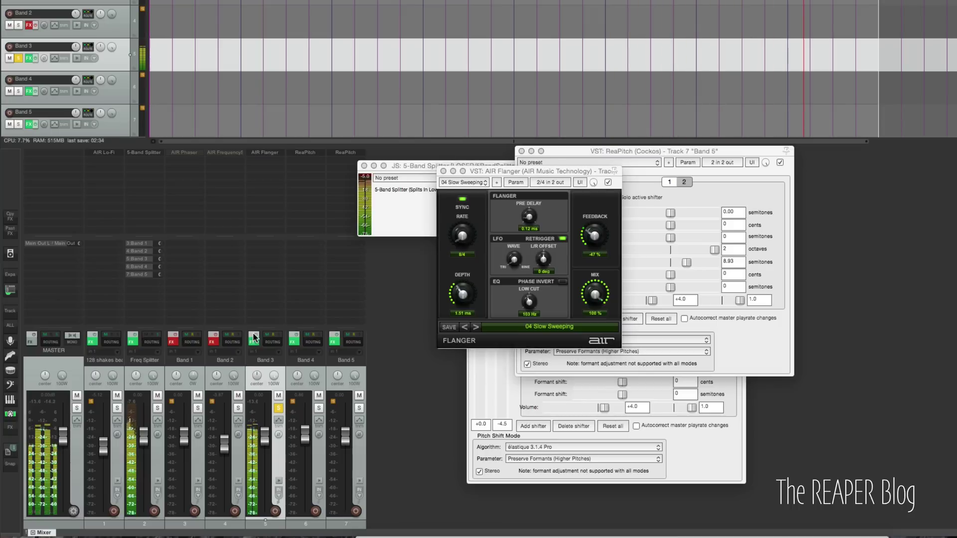
Stop playback, enable Band 2's effects chain and select the Band 2 track
{"action": "key", "text": "space"}
{"action": "left_click", "coordinate": [213, 342]}
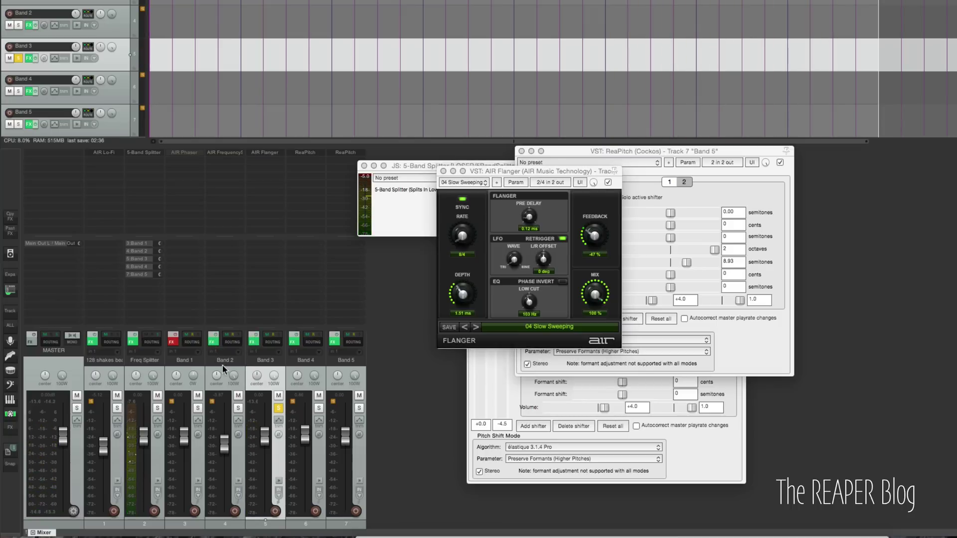
{"action": "left_click", "coordinate": [225, 367]}
Solo Band 2, lower its AIR FrequencyShifter mix to 74% during playback, then select Band 1
{"action": "left_click", "coordinate": [226, 153]}
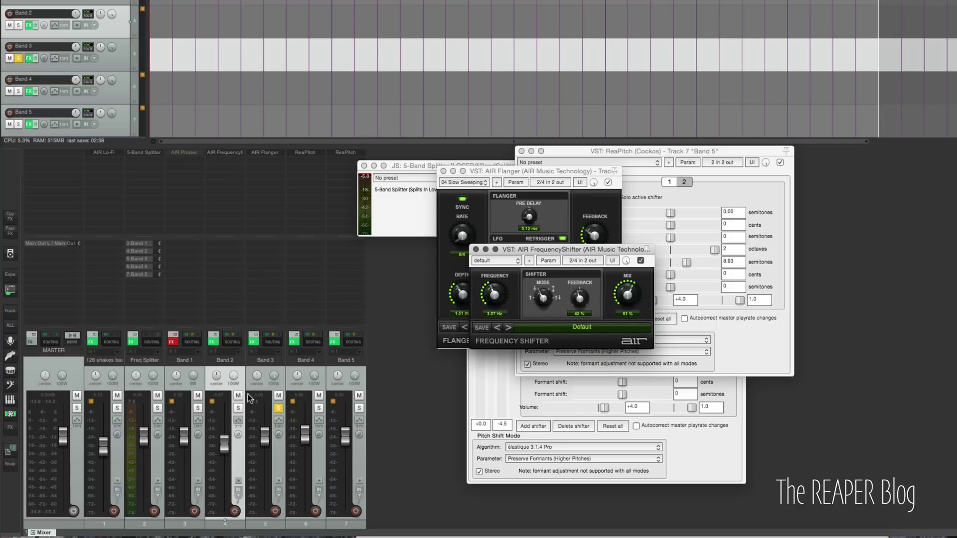
{"action": "left_click", "coordinate": [238, 408]}
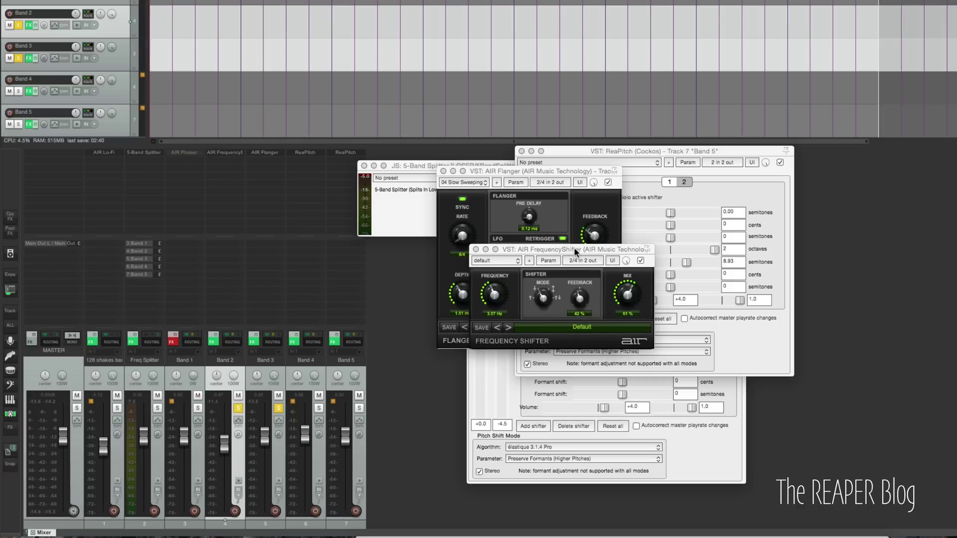
{"action": "left_click_drag", "start_coordinate": [576, 252], "coordinate": [467, 261]}
{"action": "key", "text": "space"}
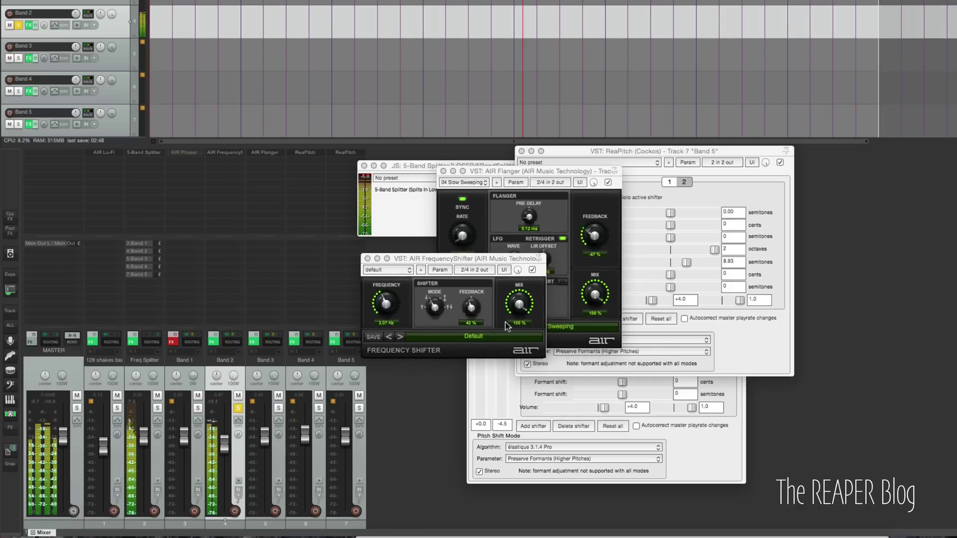
{"action": "left_click_drag", "start_coordinate": [517, 302], "coordinate": [528, 333]}
{"action": "key", "text": "space"}
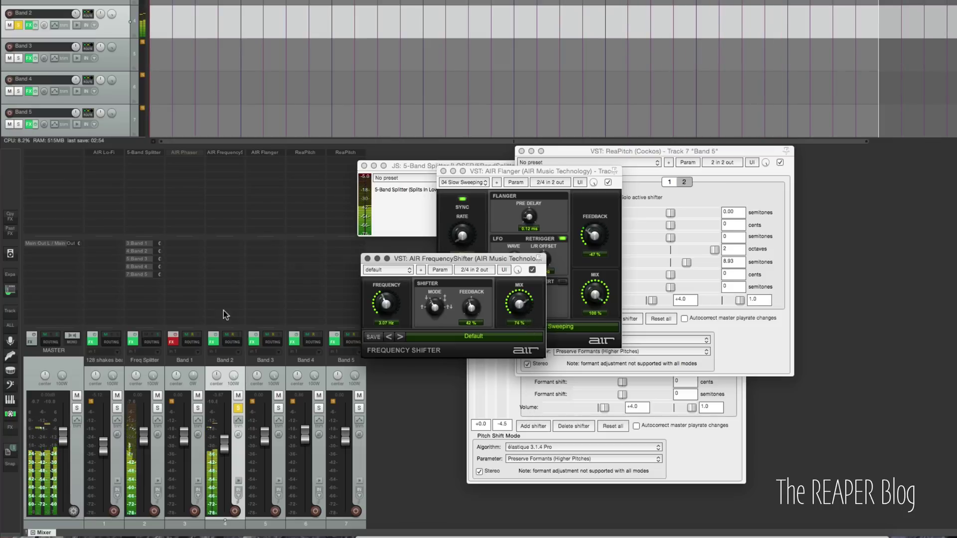
{"action": "left_click", "coordinate": [186, 361]}
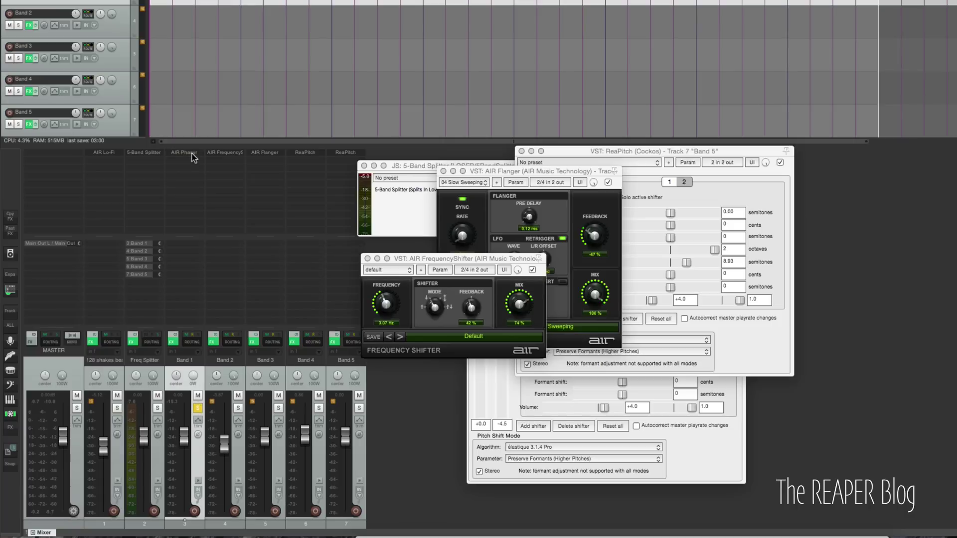
Open Band 1's AIR Phaser, narrow Band 1's stereo width to -44%, and start playback
{"action": "left_click", "coordinate": [192, 153]}
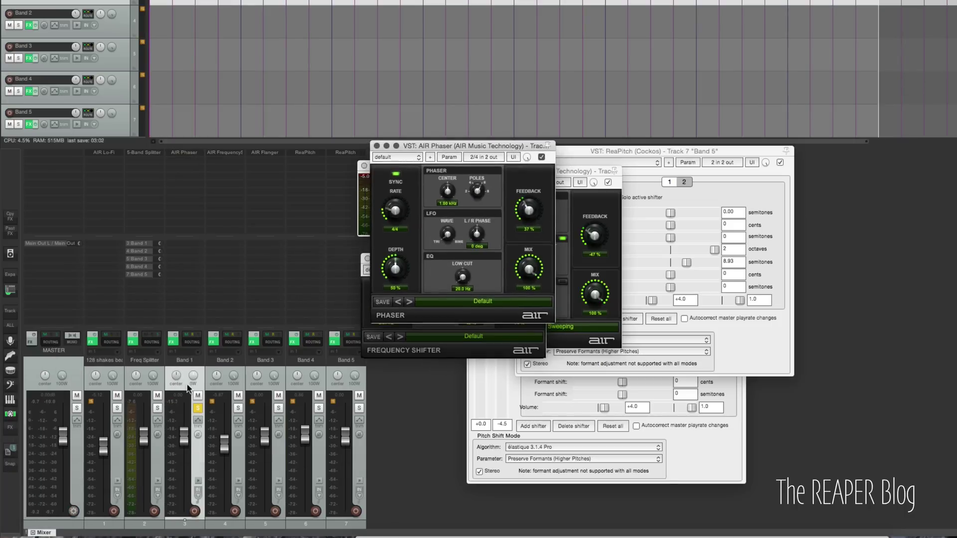
{"action": "left_click_drag", "start_coordinate": [194, 381], "coordinate": [193, 464]}
{"action": "key", "text": "space"}
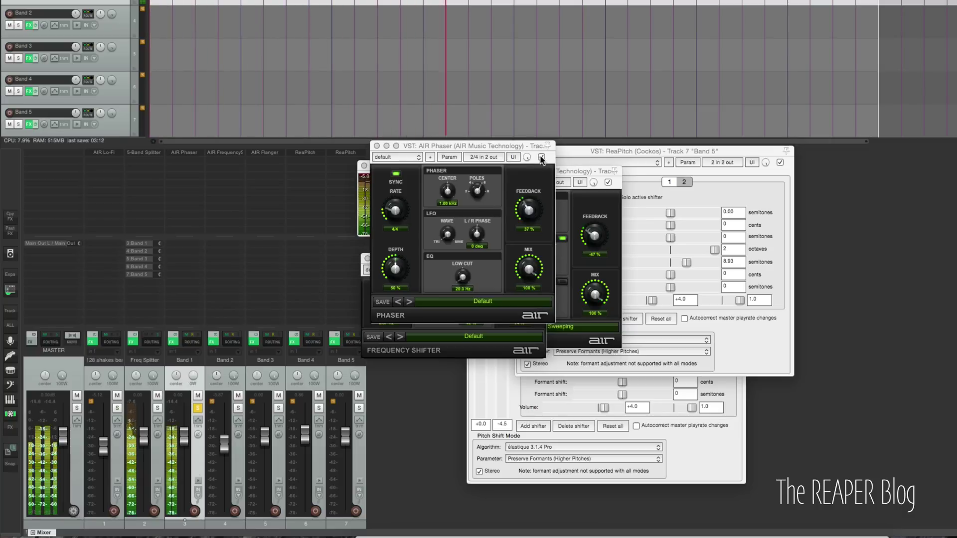
Compare the Phaser bypassed and active, then stop playback
{"action": "left_click", "coordinate": [542, 158]}
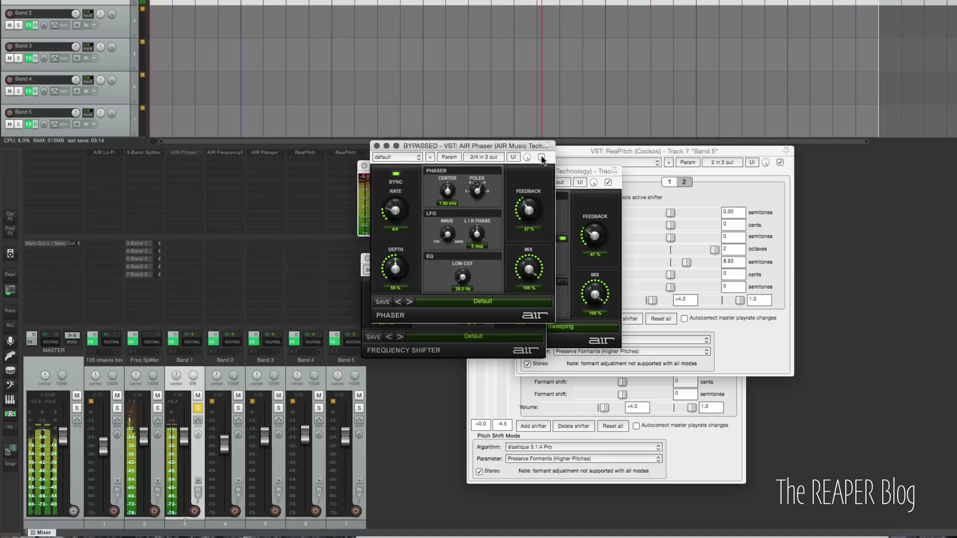
{"action": "left_click", "coordinate": [542, 158]}
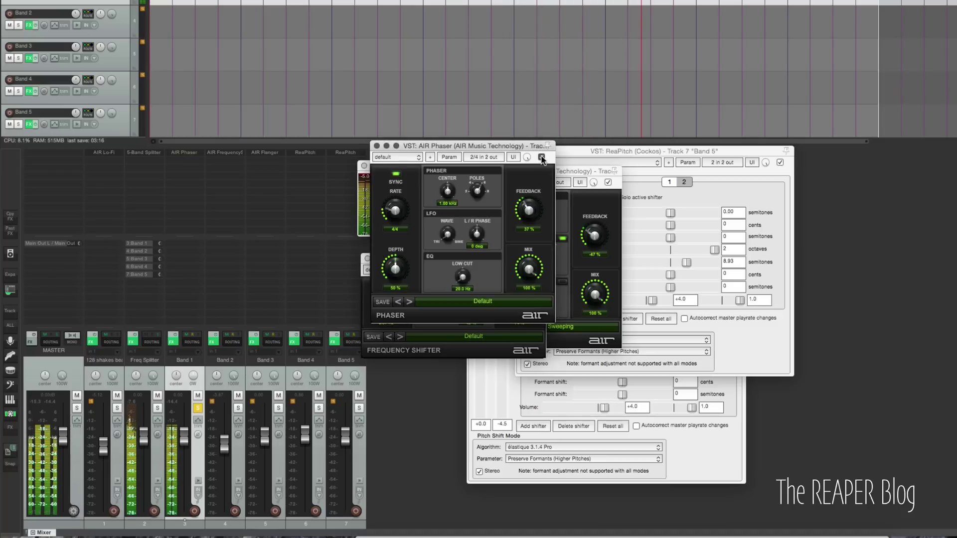
{"action": "key", "text": "space"}
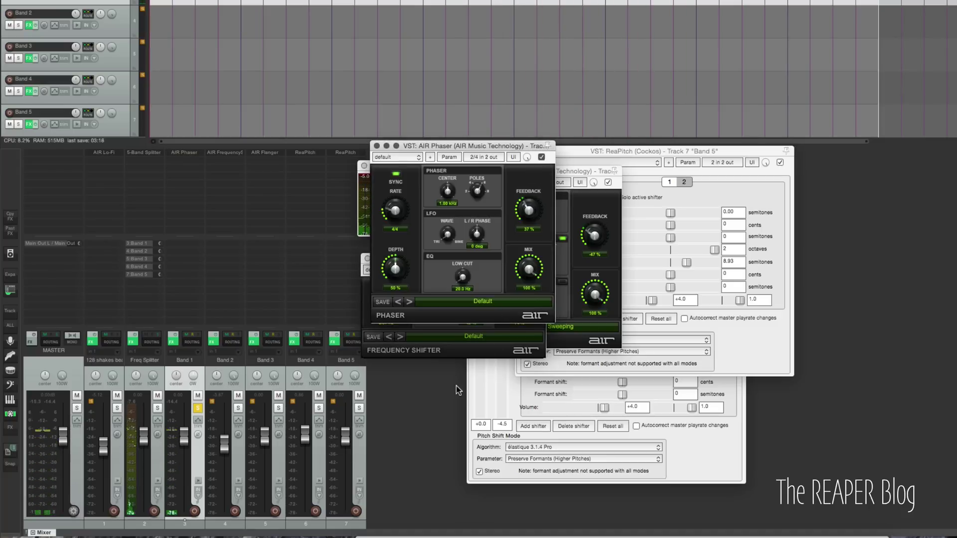
Unsolo Band 1 and close all open plugin windows
{"action": "left_click", "coordinate": [414, 405]}
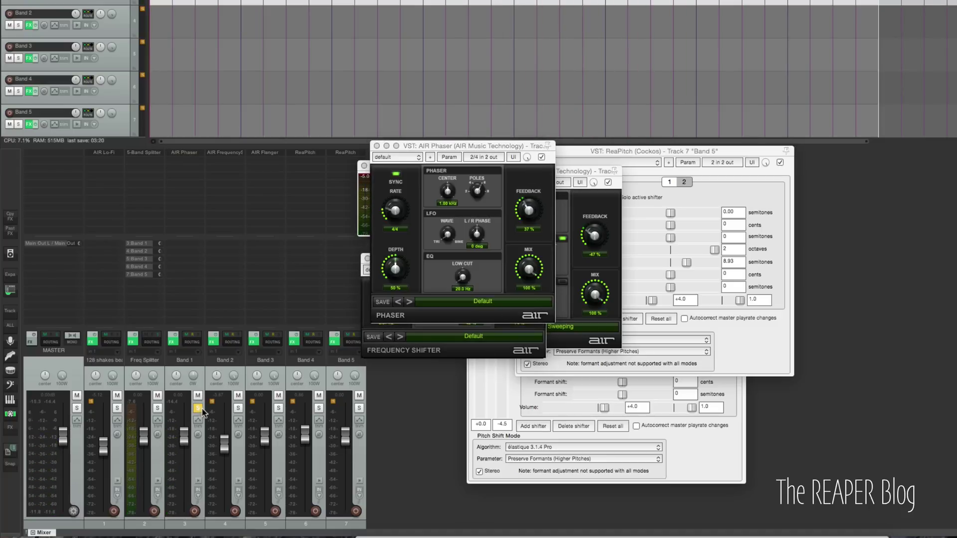
{"action": "left_click", "coordinate": [198, 408]}
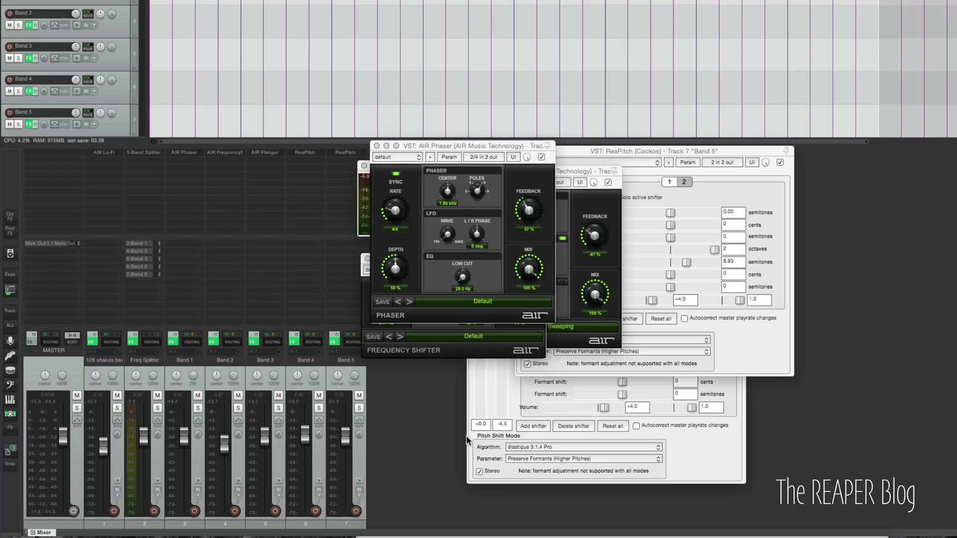
{"action": "left_click", "coordinate": [390, 424]}
Select all seven existing tracks and delete them
{"action": "left_click", "coordinate": [357, 464]}
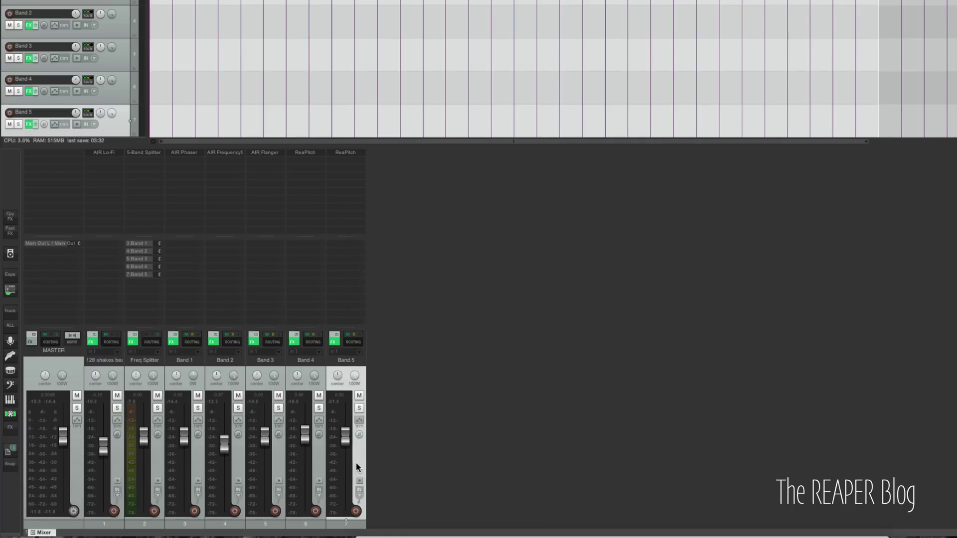
{"action": "left_click", "coordinate": [115, 459], "text": "shift"}
{"action": "key", "text": "Delete"}
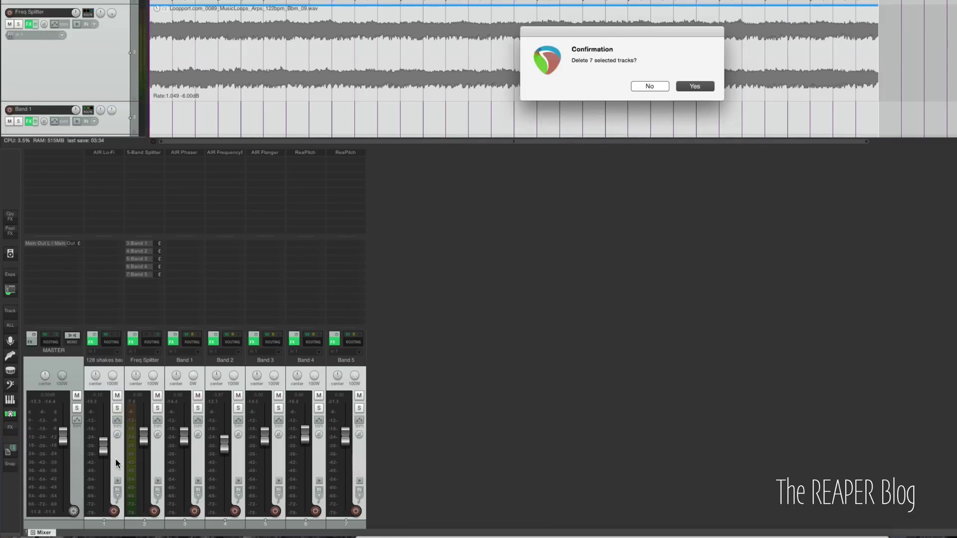
{"action": "key", "text": "Return"}
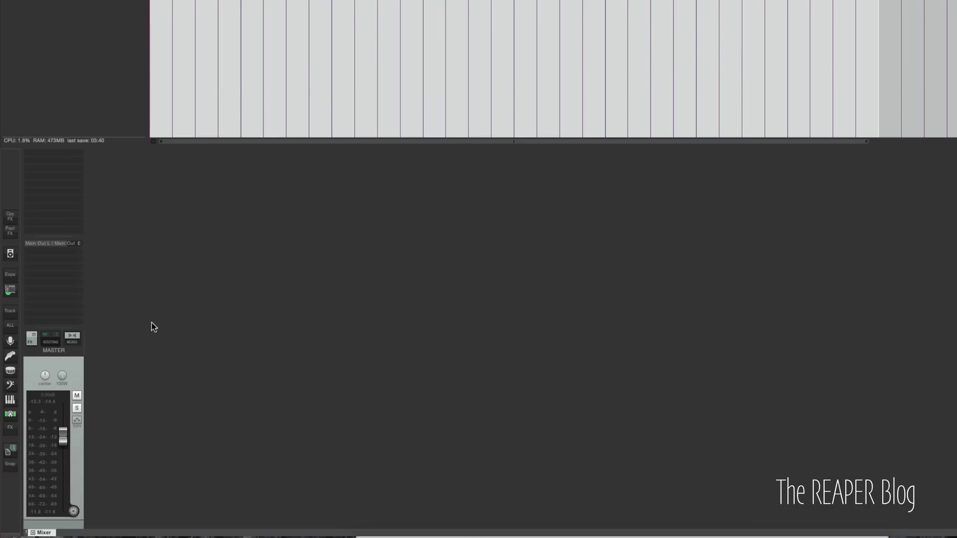
Insert four new empty tracks with Insert multiple tracks
{"action": "right_click", "coordinate": [83, 90]}
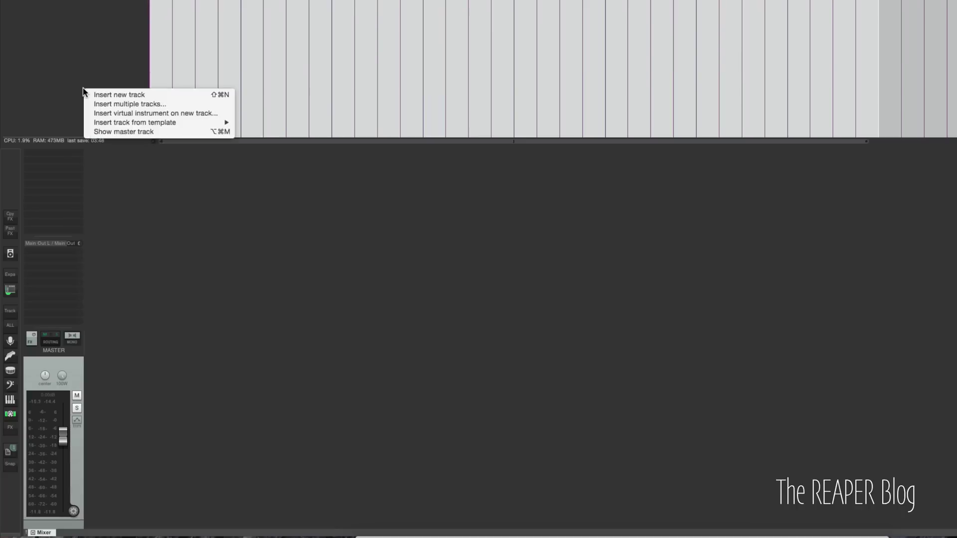
{"action": "left_click", "coordinate": [142, 106]}
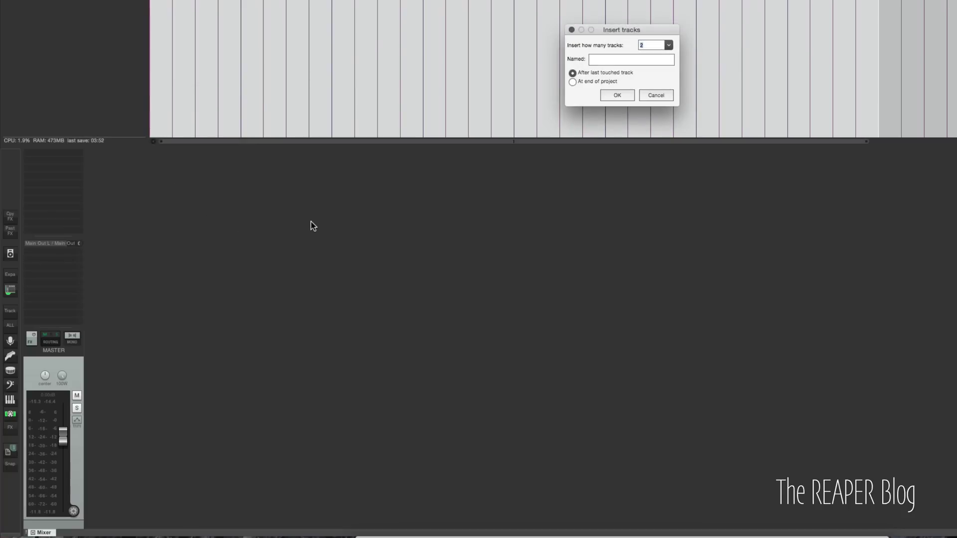
{"action": "key", "text": "Return"}
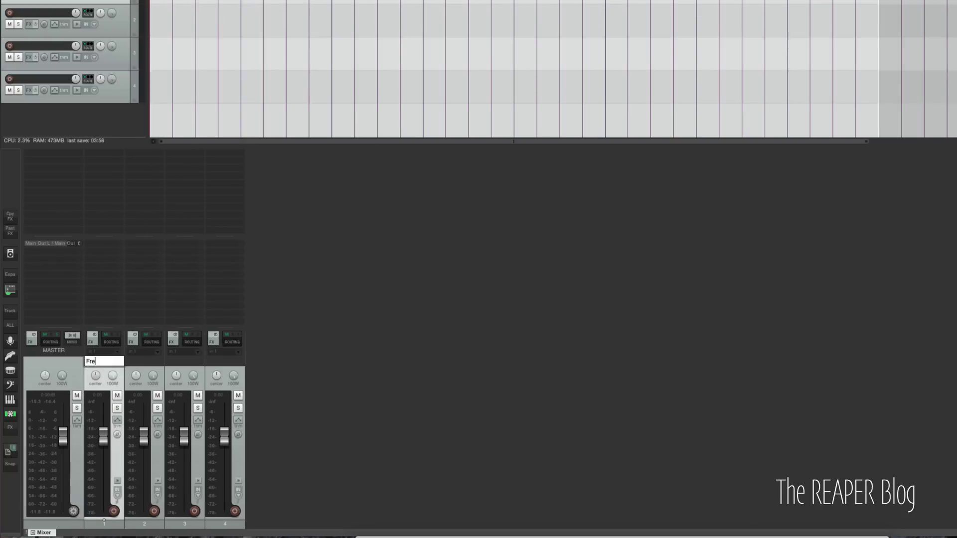
Name the tracks Freq splitter, Band 1, Band 2, Band 3 and add JS 3-Band Splitter to Freq splitter
{"action": "type", "text": "Freq splitter"}
{"action": "key", "text": "Tab"}
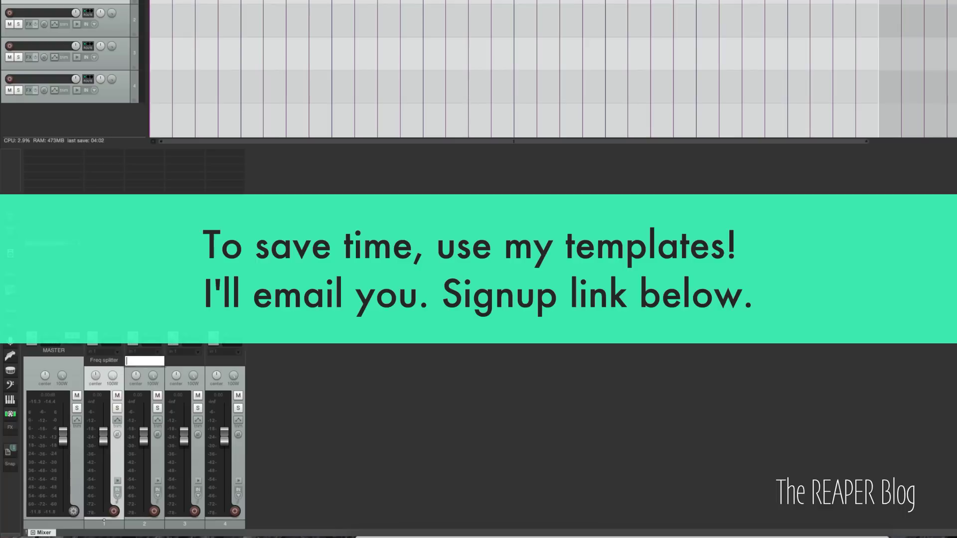
{"action": "key", "text": "Tab"}
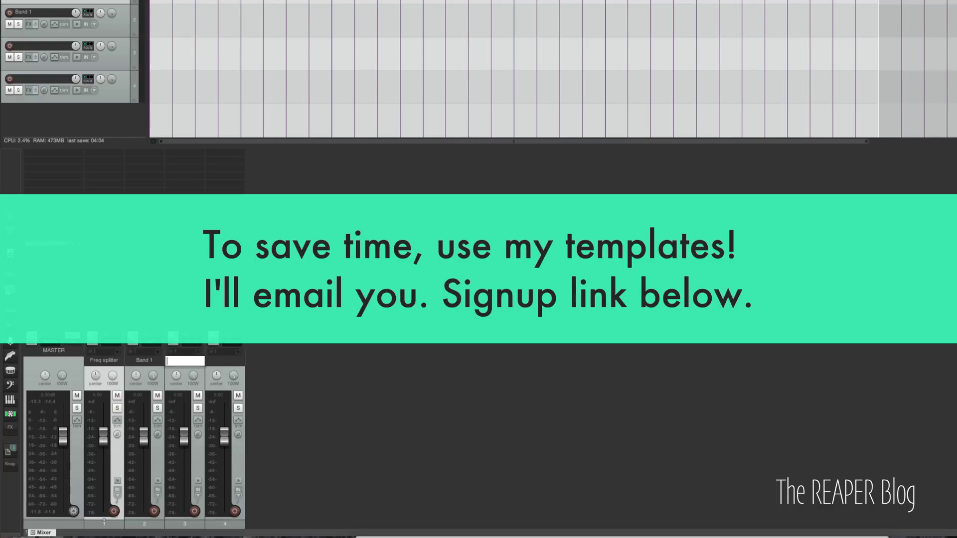
{"action": "type", "text": "Band 2"}
{"action": "key", "text": "Tab"}
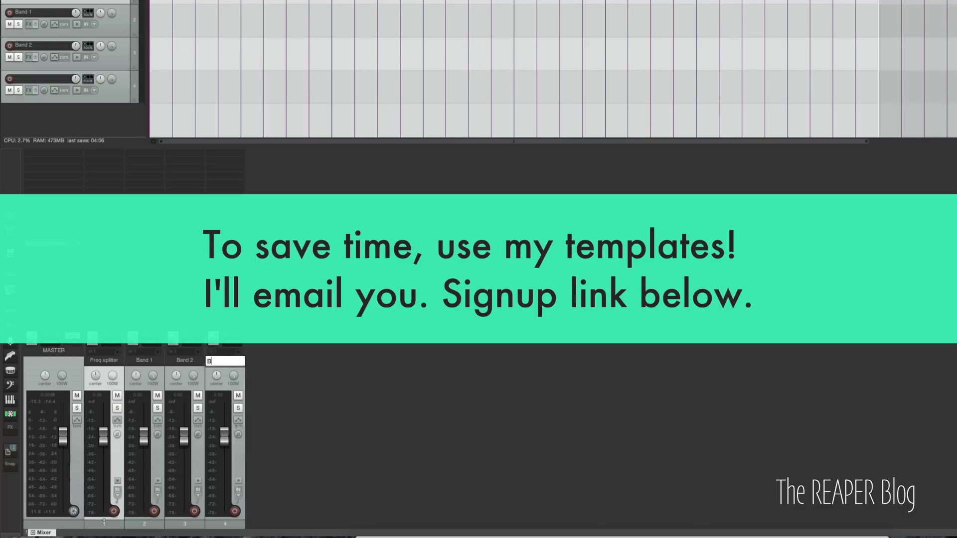
{"action": "key", "text": "Return"}
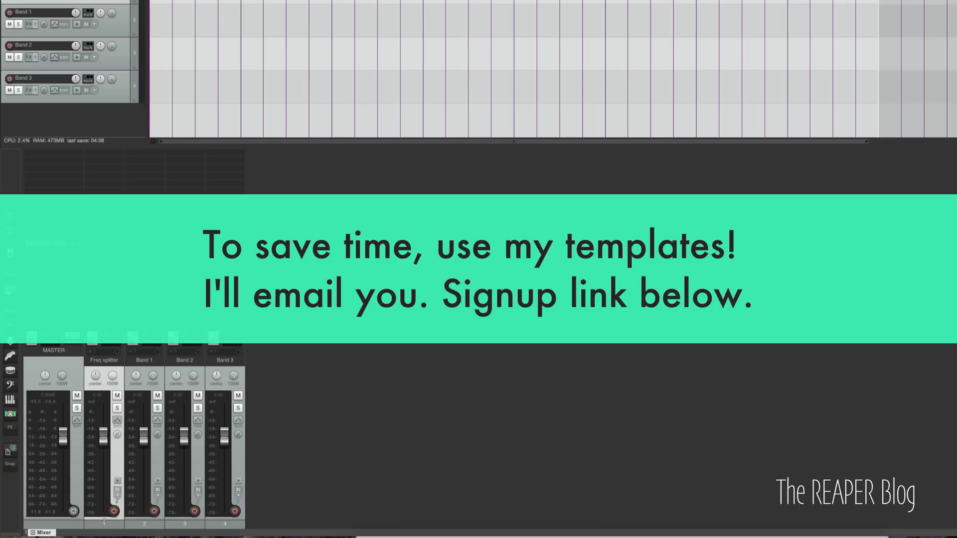
{"action": "left_click", "coordinate": [333, 400]}
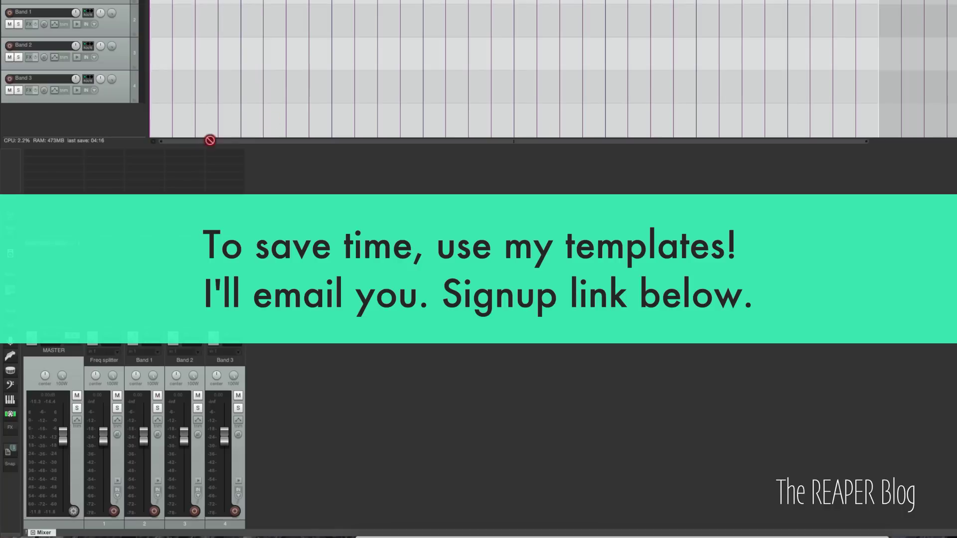
{"action": "left_click_drag", "start_coordinate": [113, 161], "coordinate": [114, 162]}
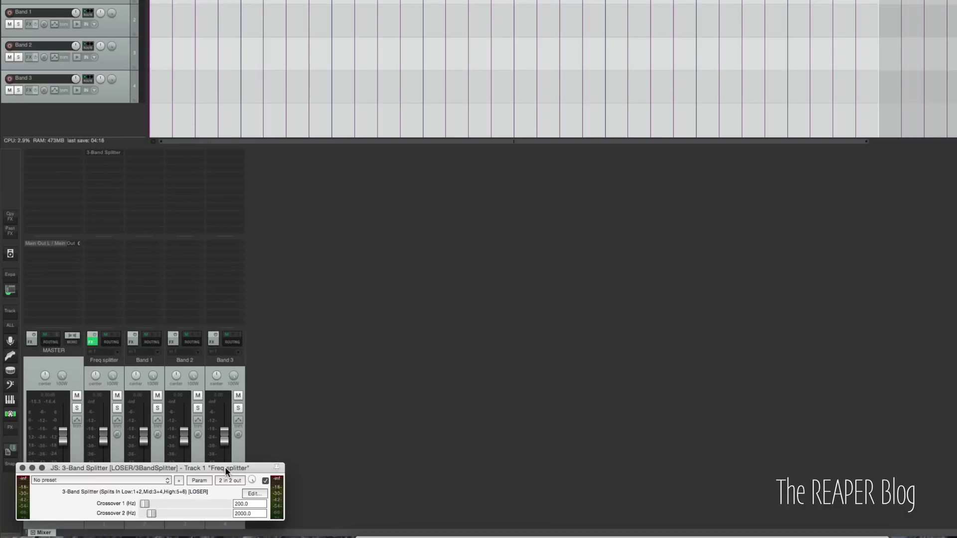
Turn off Freq splitter's master send and give it 6 track channels
{"action": "left_click_drag", "start_coordinate": [225, 467], "coordinate": [548, 191]}
{"action": "left_click", "coordinate": [111, 342]}
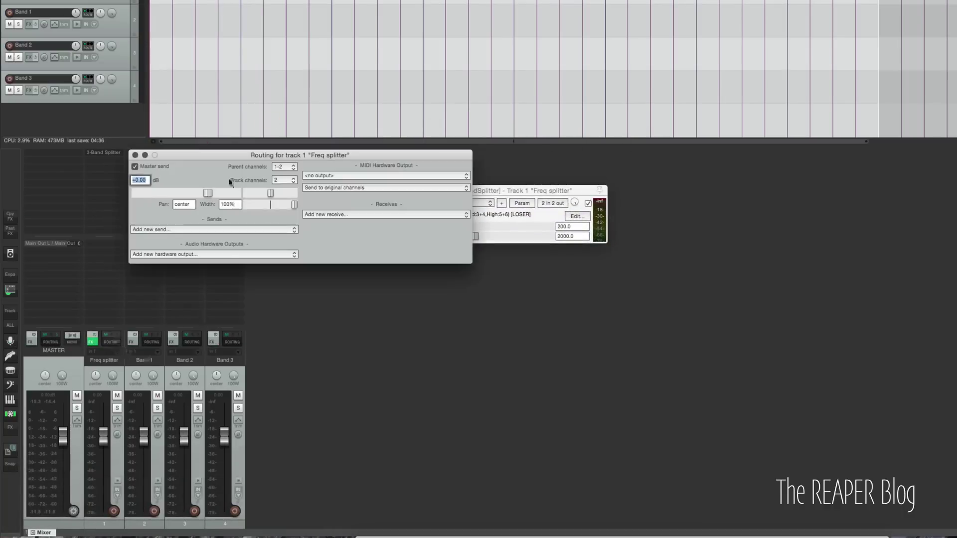
{"action": "left_click_drag", "start_coordinate": [253, 154], "coordinate": [405, 212]}
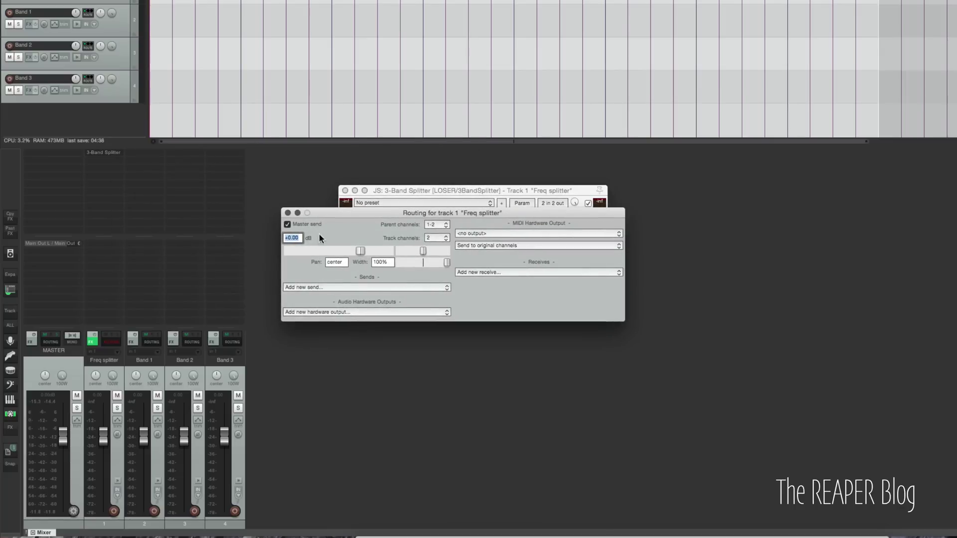
{"action": "left_click", "coordinate": [305, 224]}
{"action": "left_click", "coordinate": [435, 238]}
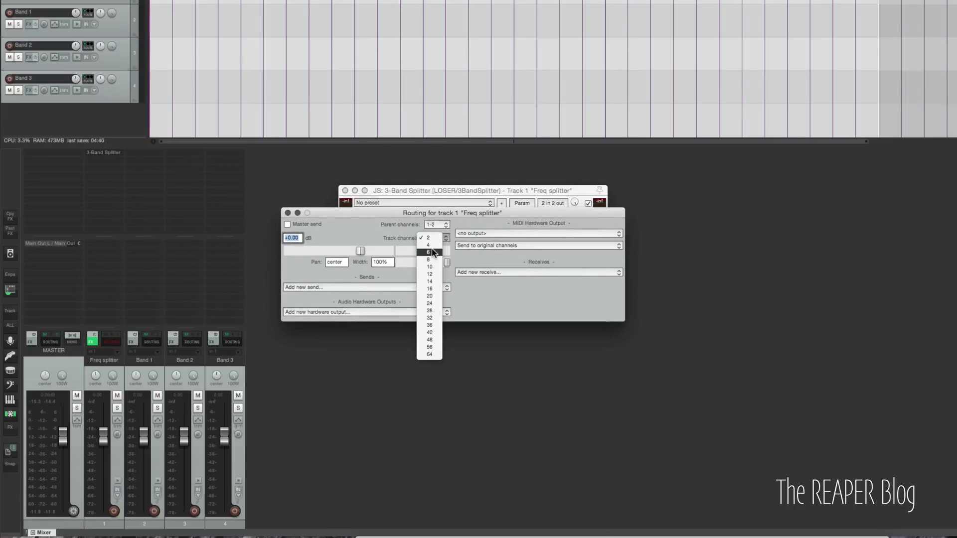
{"action": "left_click", "coordinate": [431, 253]}
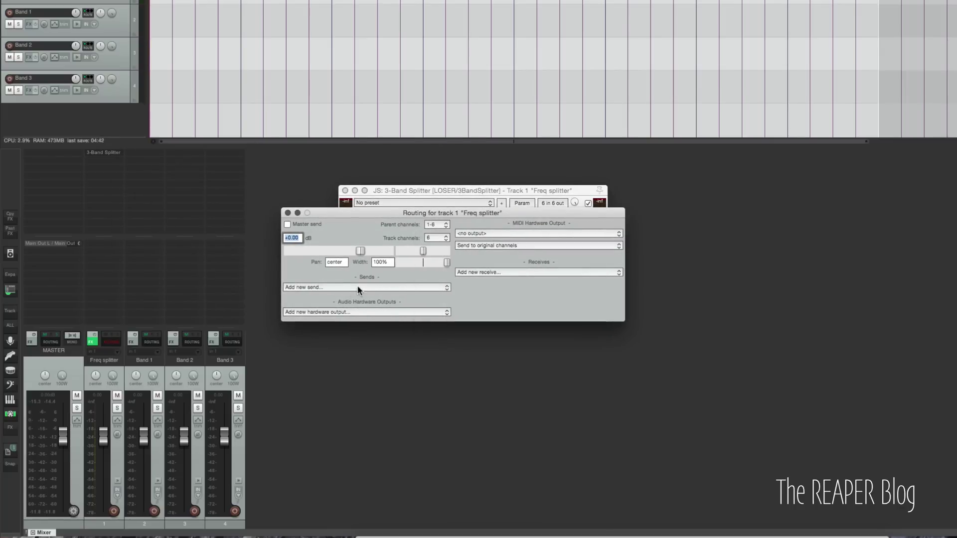
Add a 0 dB Pre-Fader (Post-FX) send from Freq splitter to Band 1 with MIDI None
{"action": "left_click", "coordinate": [358, 289]}
{"action": "left_click", "coordinate": [356, 298]}
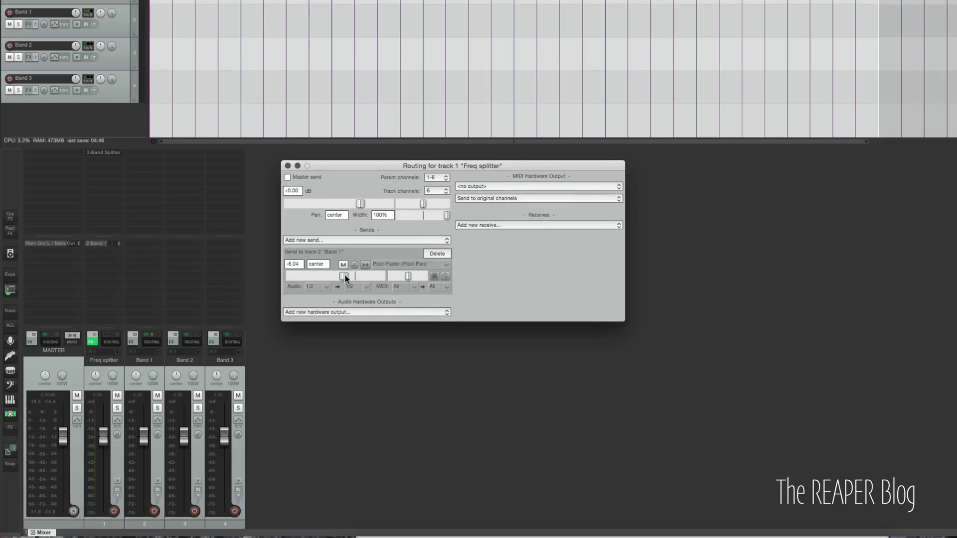
{"action": "double_click", "coordinate": [349, 275]}
{"action": "left_click", "coordinate": [387, 264]}
{"action": "left_click", "coordinate": [404, 286]}
{"action": "left_click", "coordinate": [418, 288]}
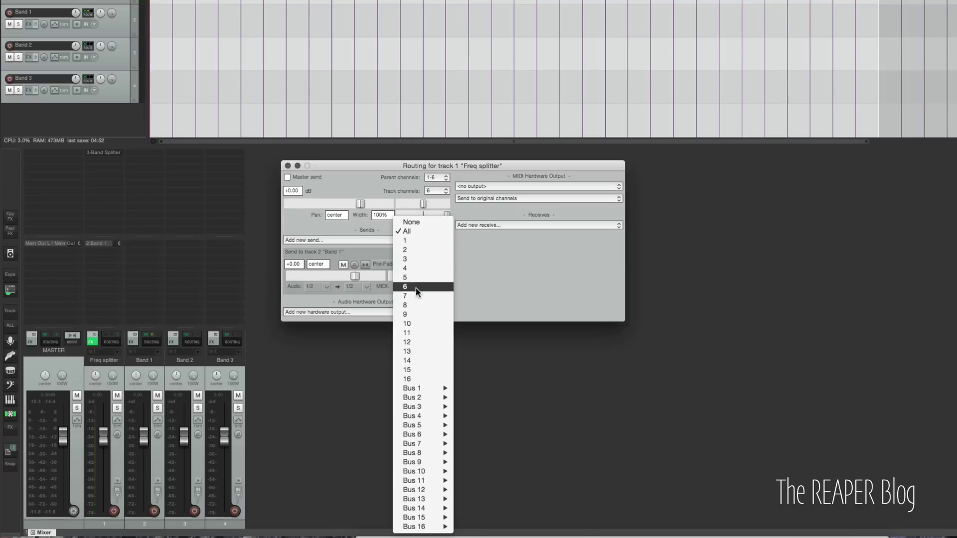
{"action": "left_click", "coordinate": [419, 220]}
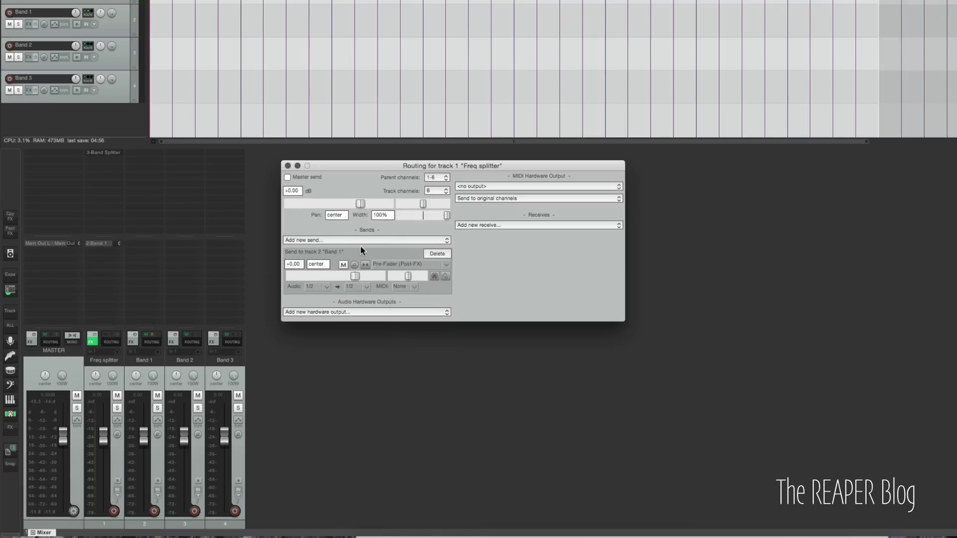
{"action": "left_click", "coordinate": [338, 244]}
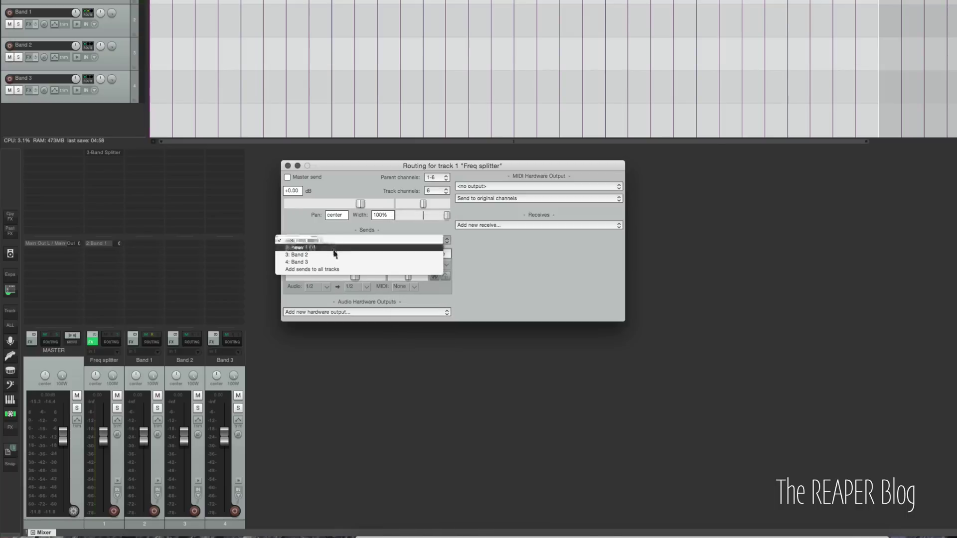
Add a Pre-Fader (Post-FX) send to Band 2 carrying audio 3/4, MIDI None
{"action": "left_click", "coordinate": [336, 260]}
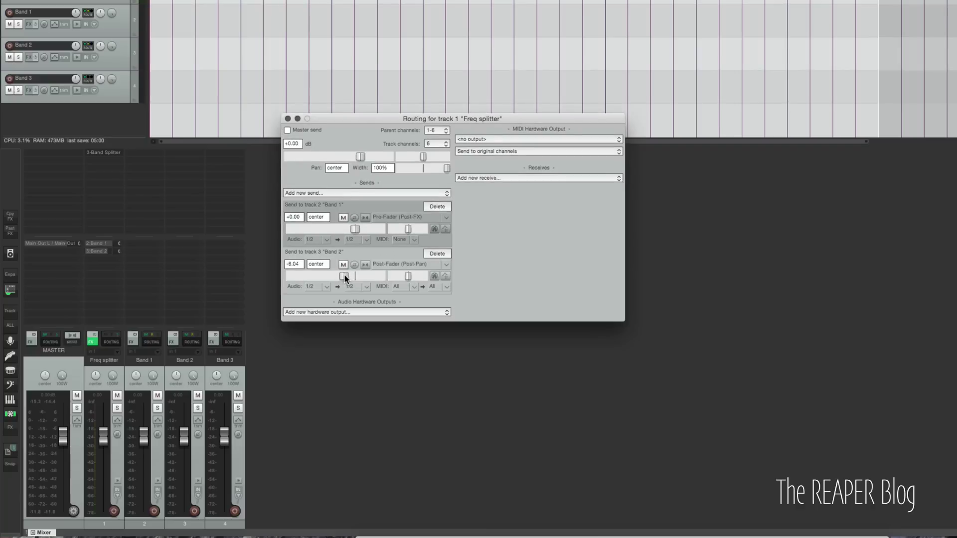
{"action": "left_click", "coordinate": [387, 263]}
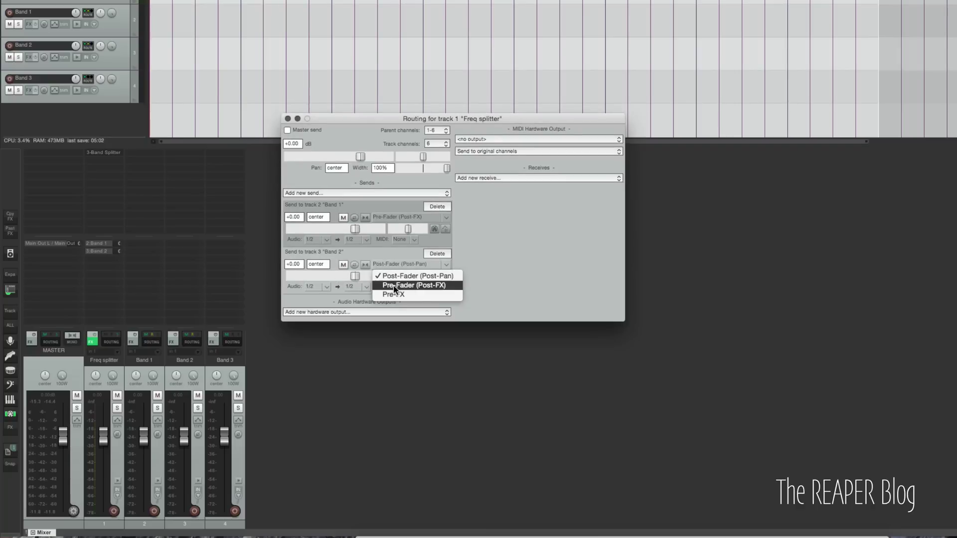
{"action": "left_click", "coordinate": [394, 286]}
{"action": "left_click", "coordinate": [327, 285]}
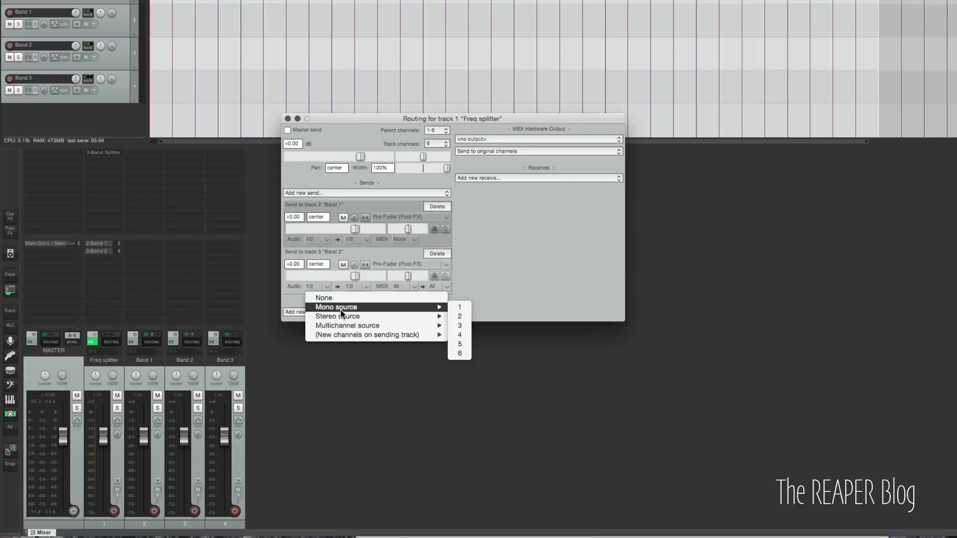
{"action": "mouse_move", "coordinate": [343, 317]}
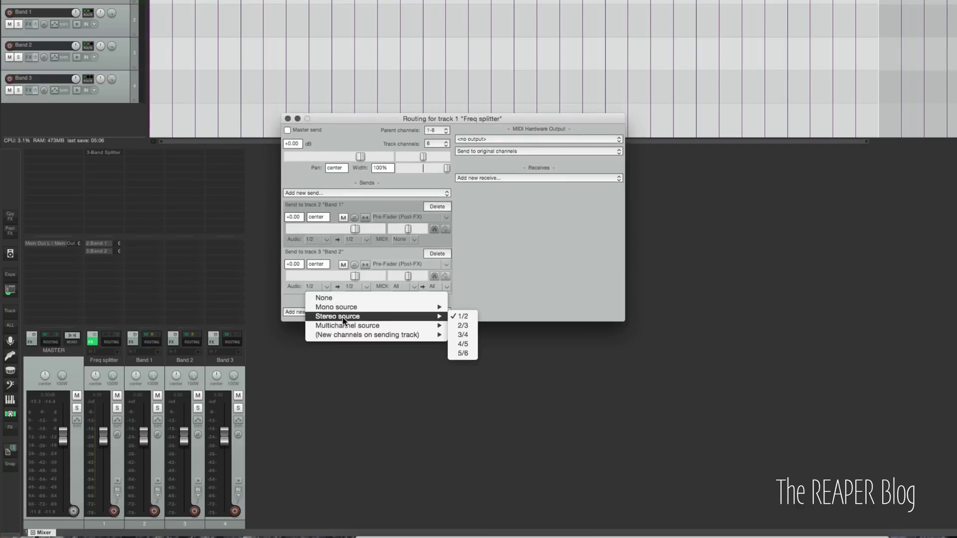
{"action": "left_click", "coordinate": [470, 335]}
{"action": "left_click", "coordinate": [415, 287]}
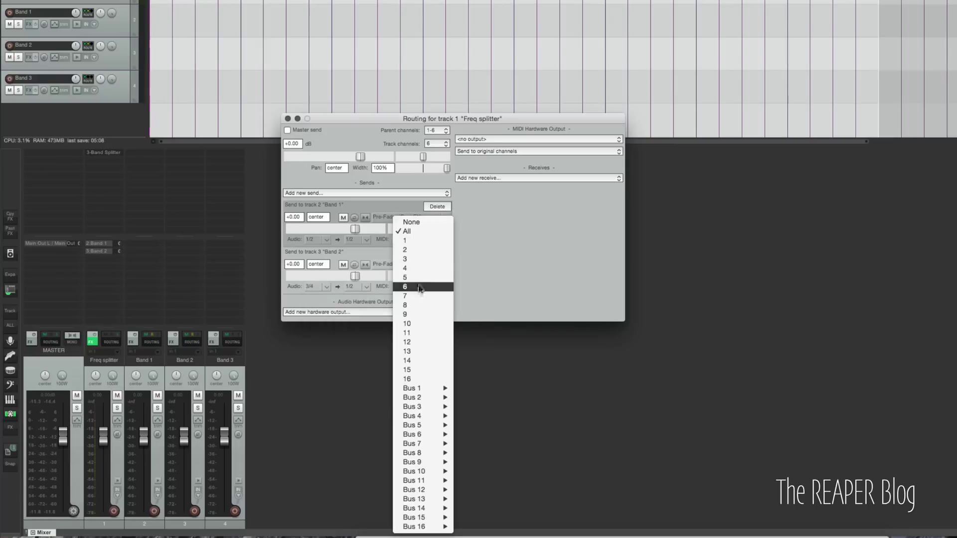
{"action": "left_click", "coordinate": [416, 223]}
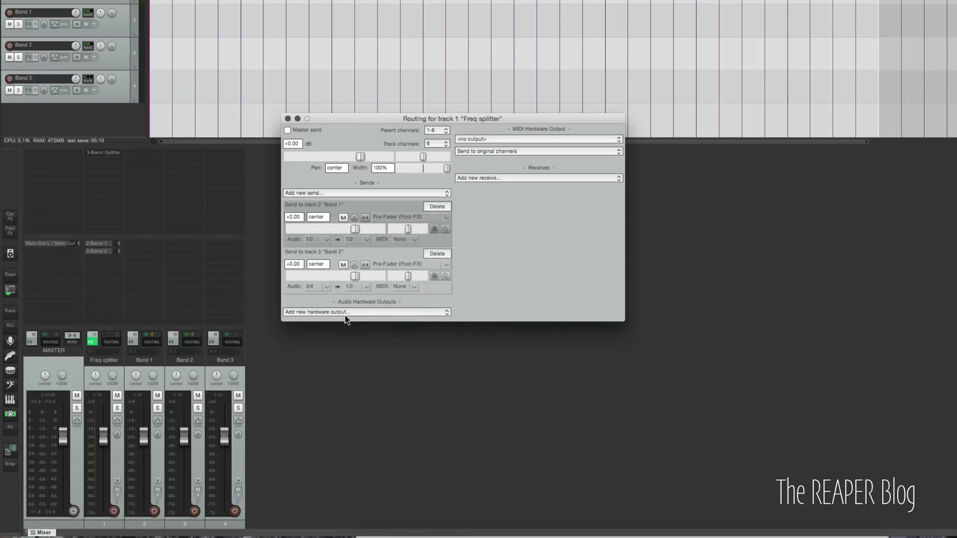
Add a Pre-Fader (Post-FX) send to Band 3 at +0.00 carrying audio 5/6, MIDI None
{"action": "left_click", "coordinate": [369, 194]}
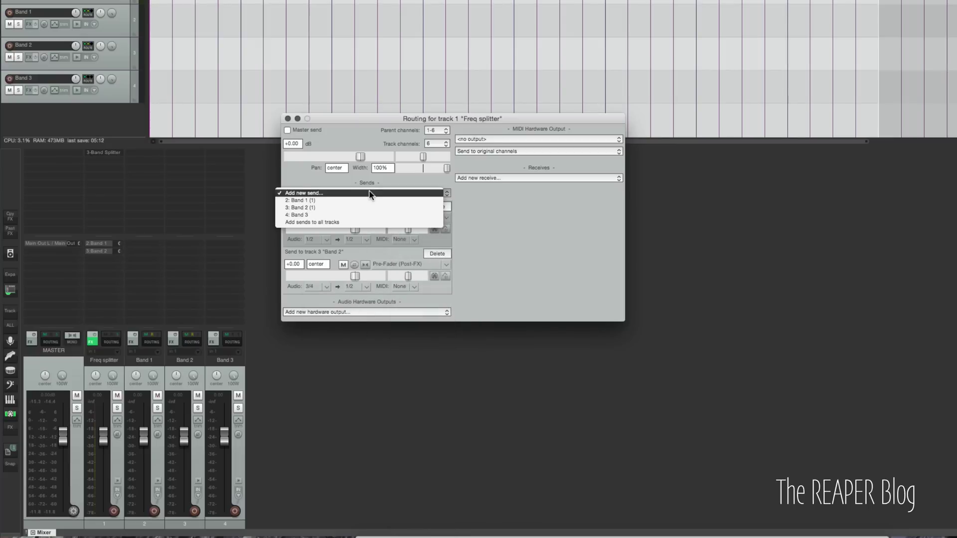
{"action": "left_click", "coordinate": [363, 214]}
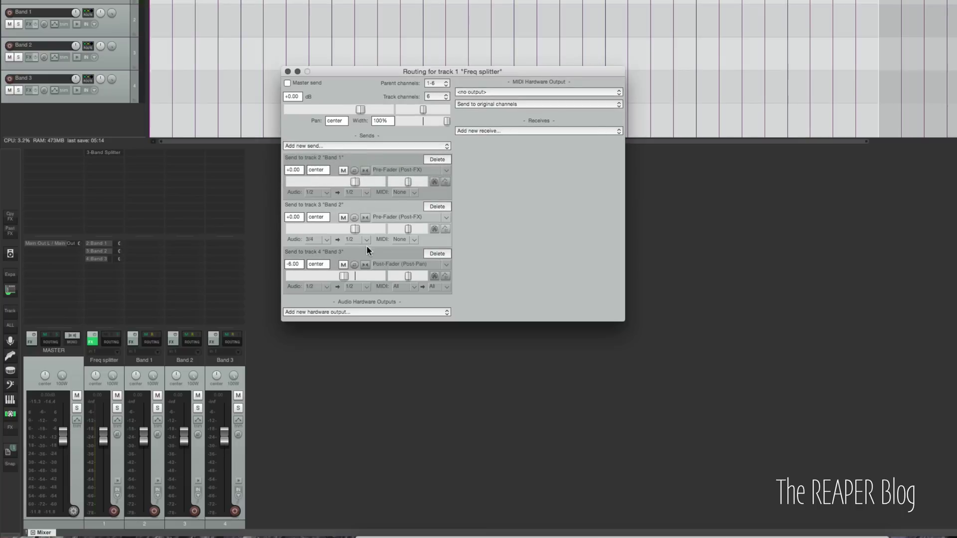
{"action": "left_click", "coordinate": [390, 269]}
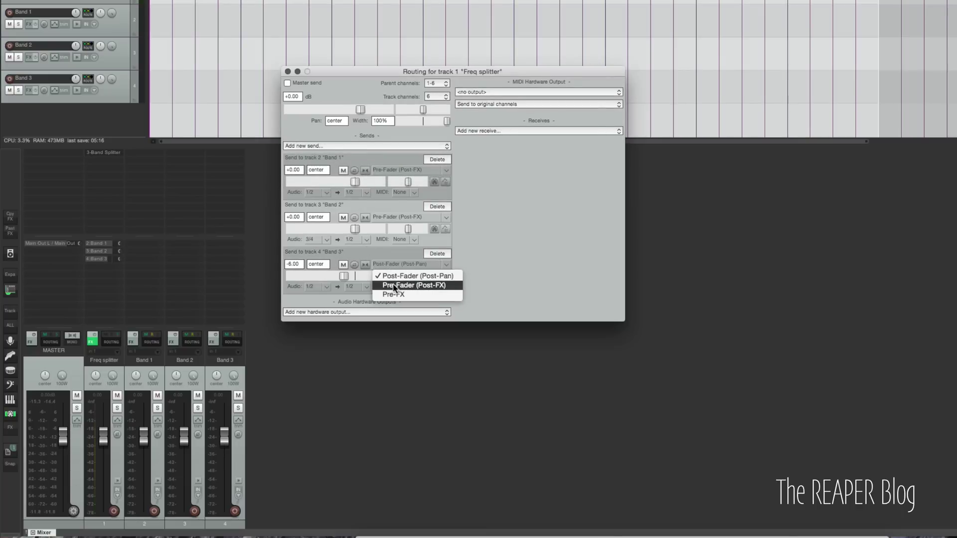
{"action": "left_click", "coordinate": [395, 284]}
{"action": "double_click", "coordinate": [343, 277]}
{"action": "left_click", "coordinate": [327, 287]}
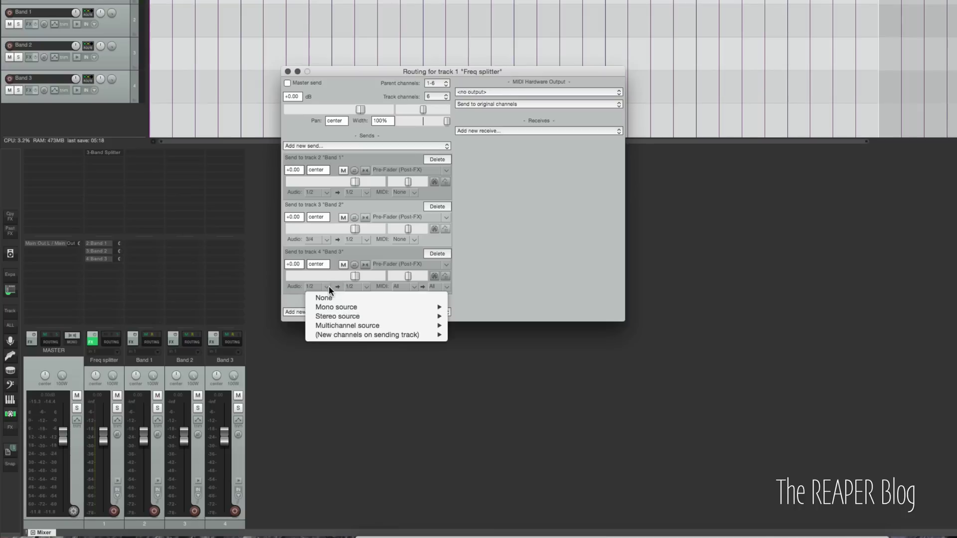
{"action": "mouse_move", "coordinate": [377, 318]}
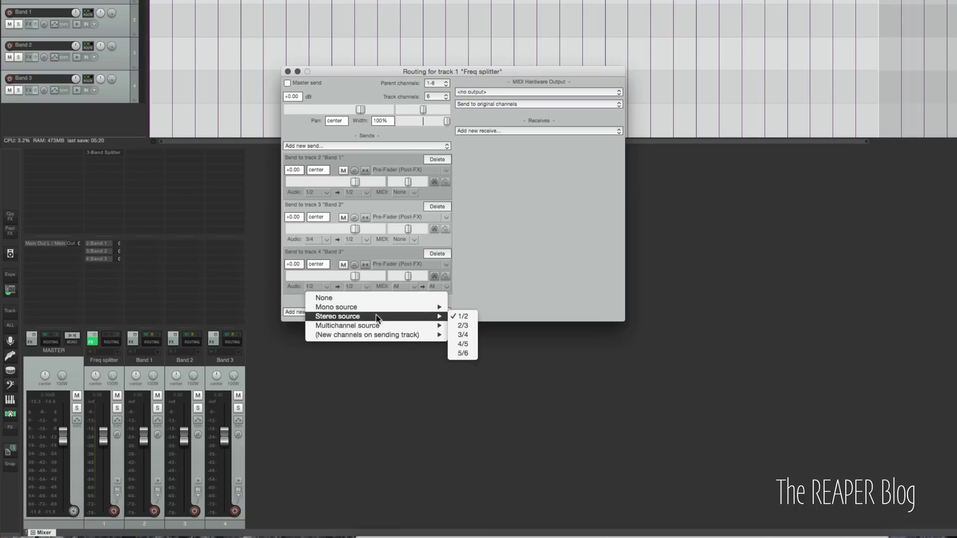
{"action": "left_click", "coordinate": [460, 354]}
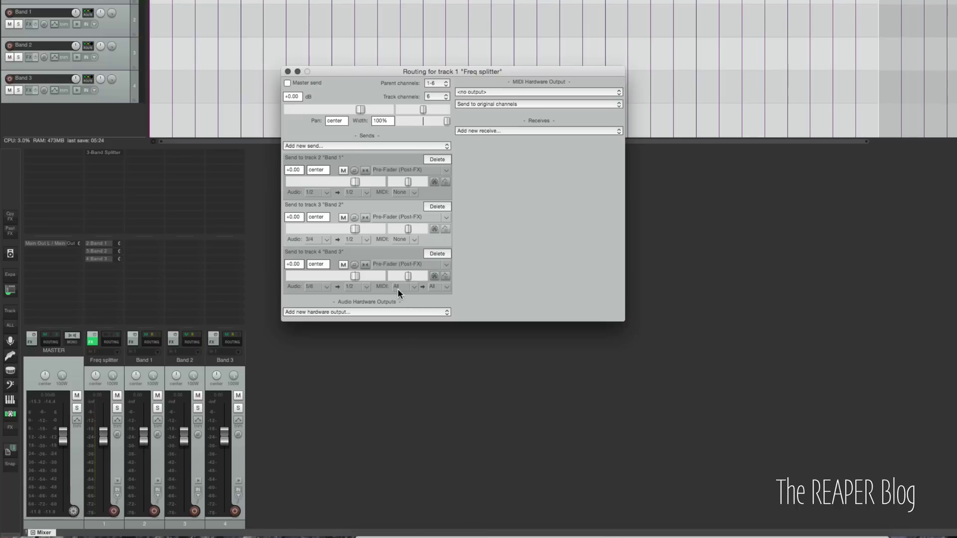
{"action": "left_click", "coordinate": [412, 288]}
{"action": "left_click", "coordinate": [401, 220]}
{"action": "key", "text": "Escape"}
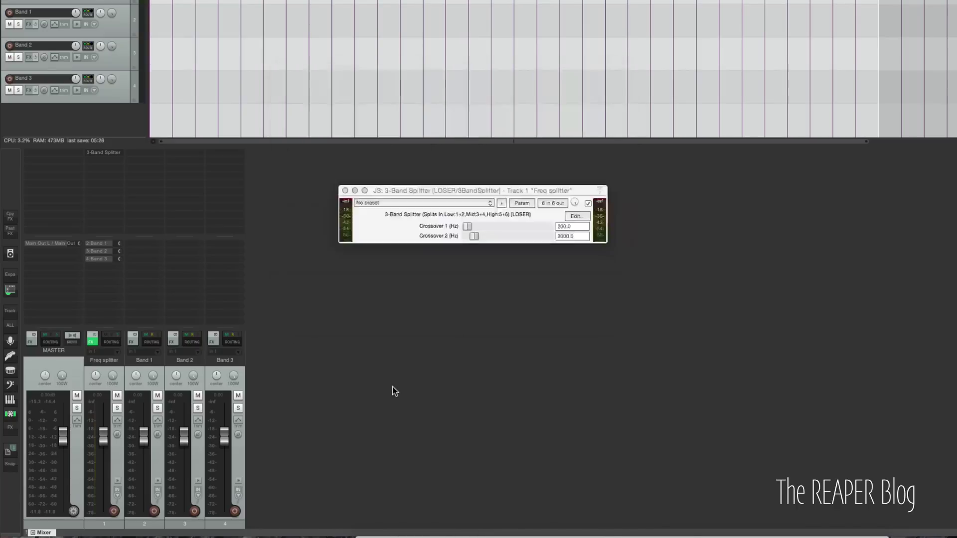
Place the WAV sample (086 whereends beat.wav) at the start of Freq splitter and play it
{"action": "left_click", "coordinate": [345, 191]}
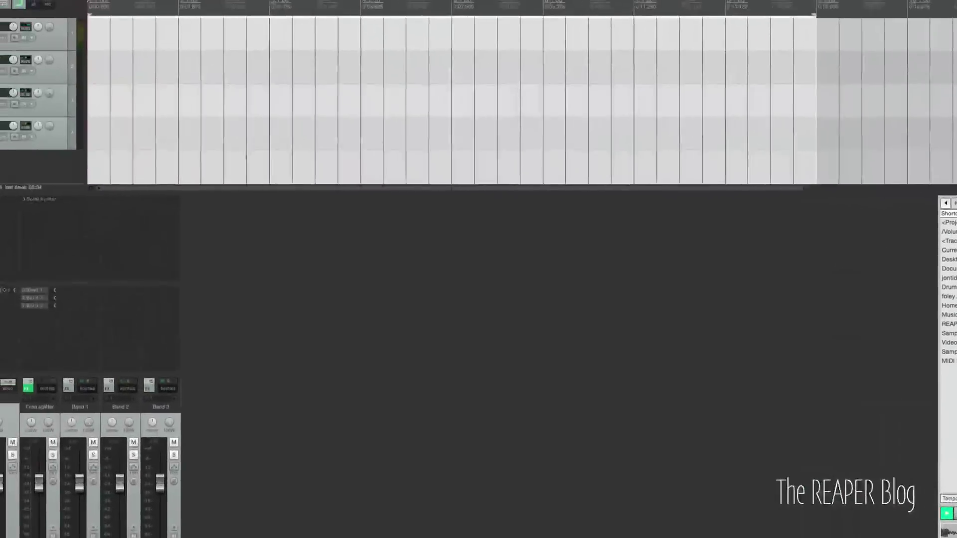
{"action": "left_click_drag", "start_coordinate": [219, 43], "coordinate": [151, 45]}
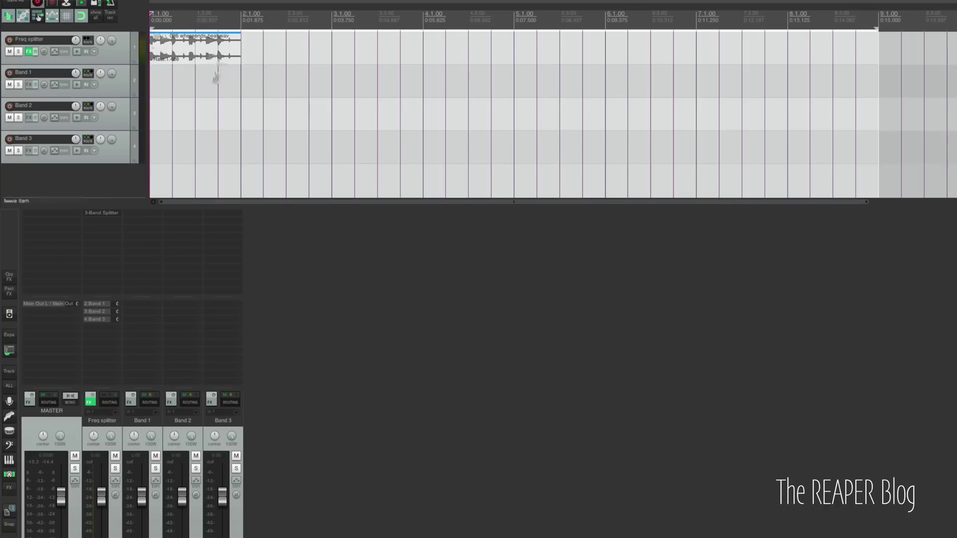
{"action": "left_click", "coordinate": [205, 56]}
{"action": "left_click", "coordinate": [205, 56]}
{"action": "double_click", "coordinate": [204, 57]}
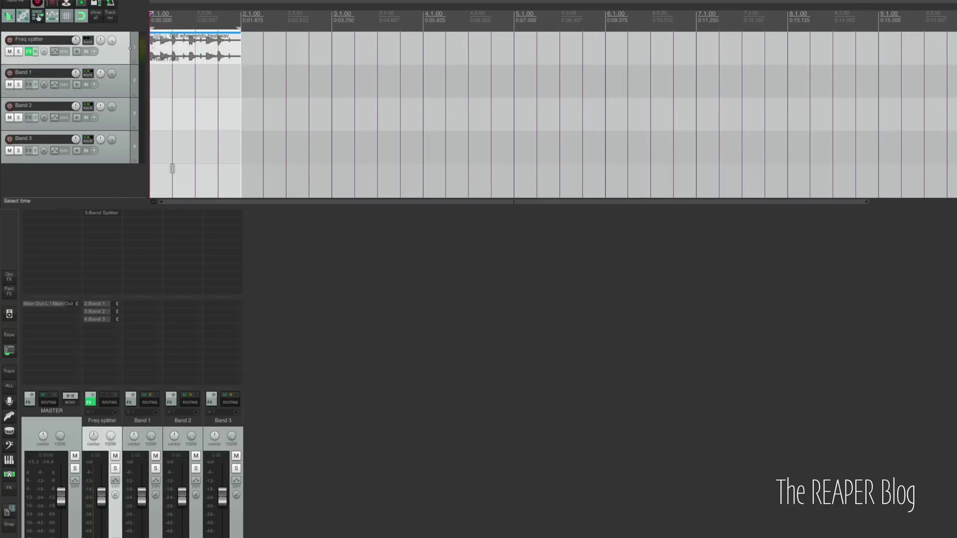
{"action": "key", "text": "space"}
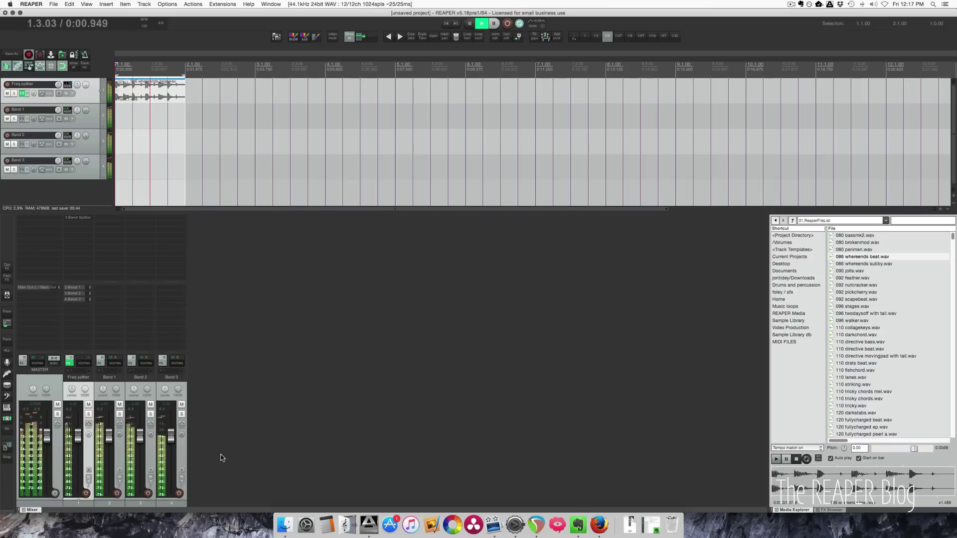
Solo Band 1, Band 2 and Band 3 in turn, then unsolo to hear all bands
{"action": "left_click", "coordinate": [120, 415]}
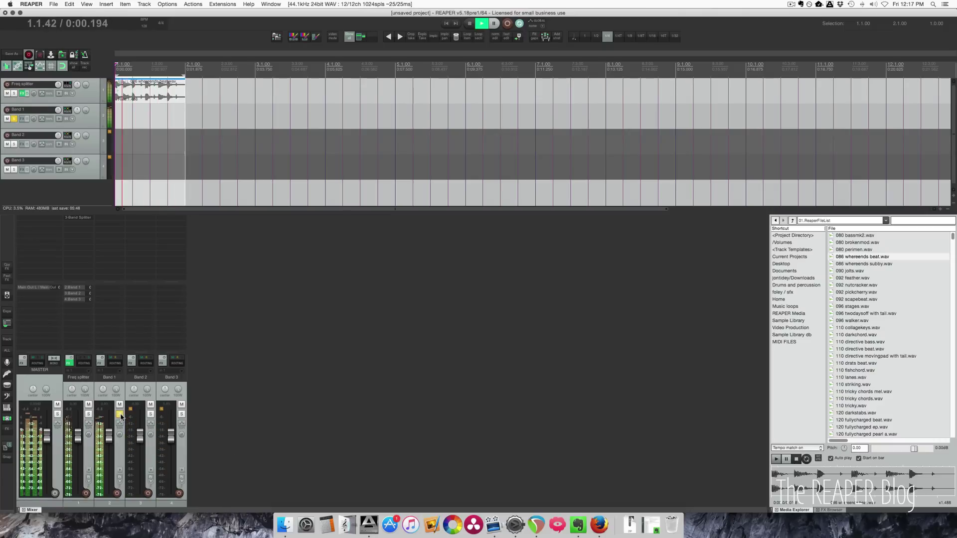
{"action": "left_click", "coordinate": [151, 414]}
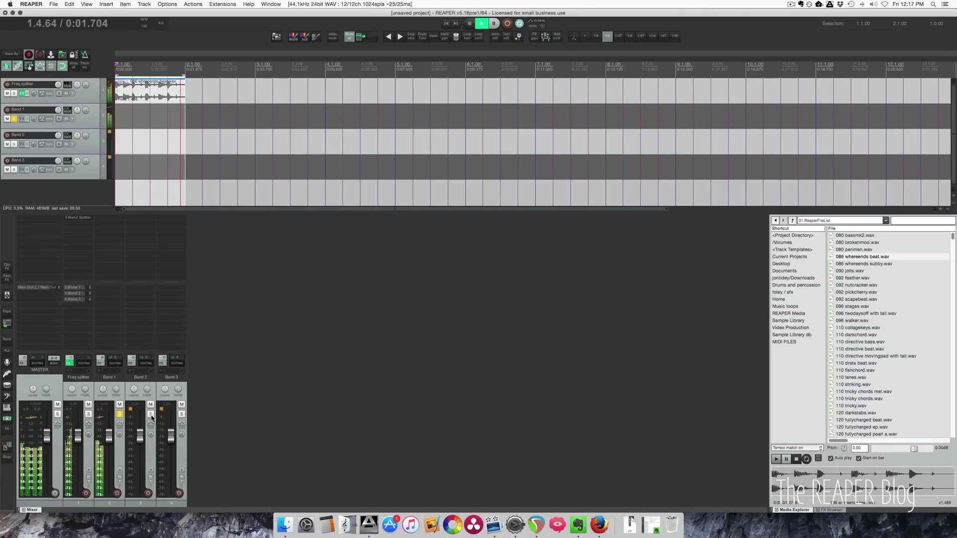
{"action": "left_click", "coordinate": [182, 415]}
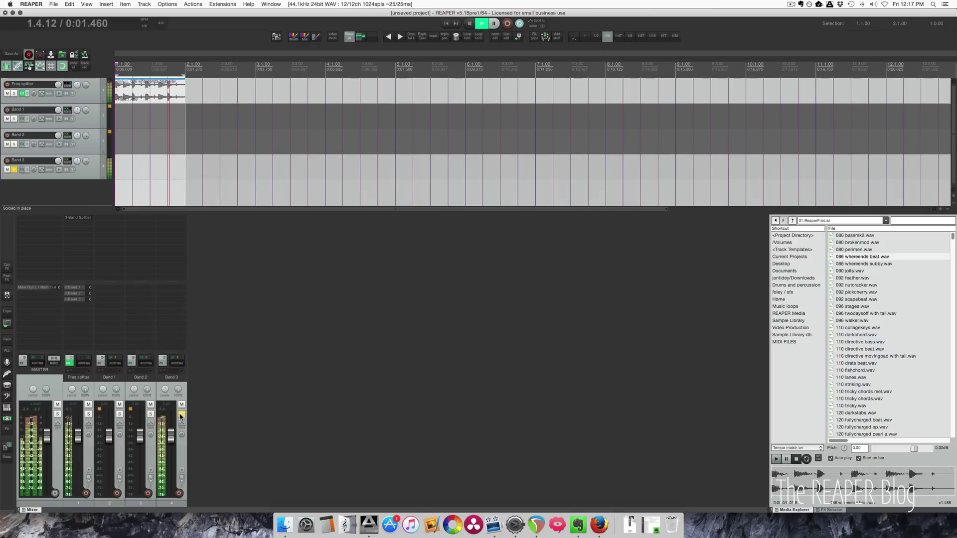
{"action": "left_click", "coordinate": [182, 415]}
Lower the Band 1 and Band 2 faders and stop playback
{"action": "left_click_drag", "start_coordinate": [110, 449], "coordinate": [109, 464]}
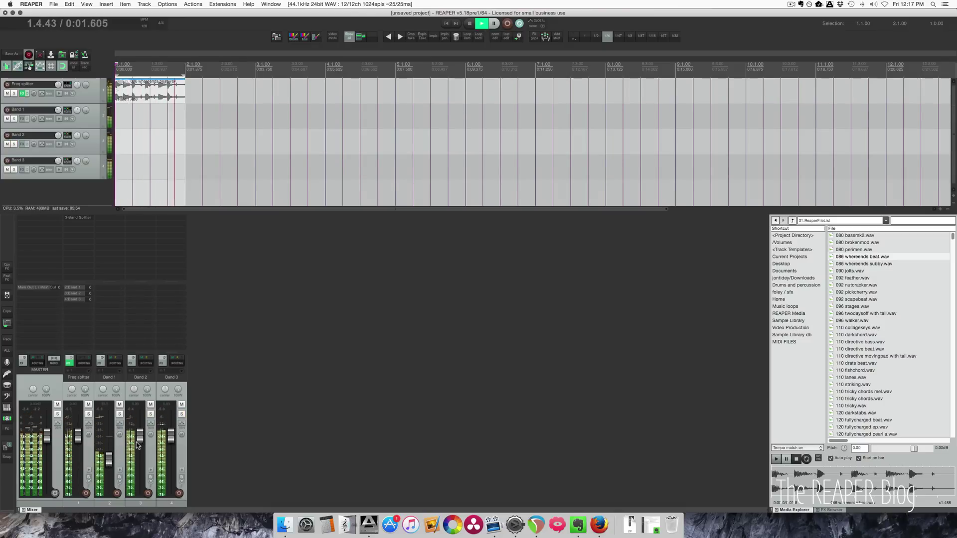
{"action": "left_click_drag", "start_coordinate": [139, 425], "coordinate": [139, 445]}
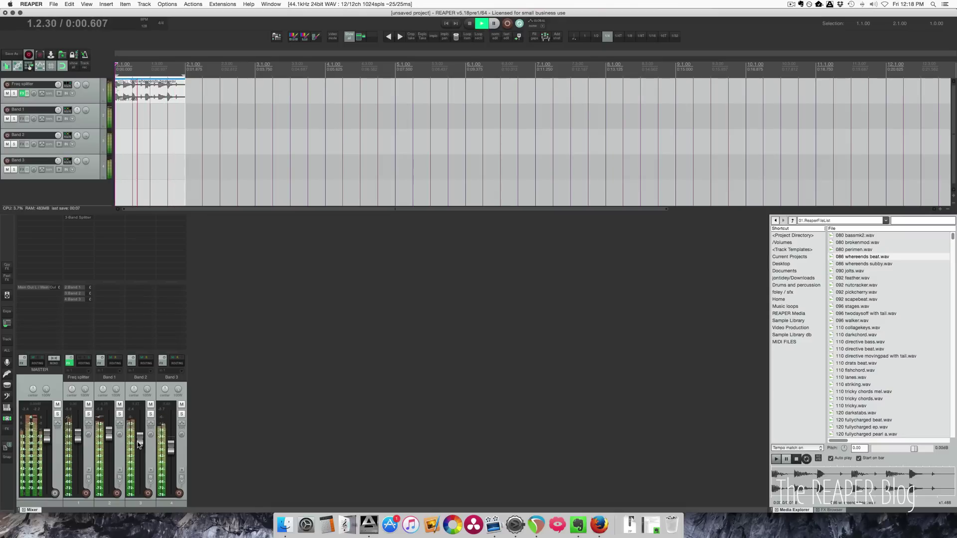
{"action": "key", "text": "space"}
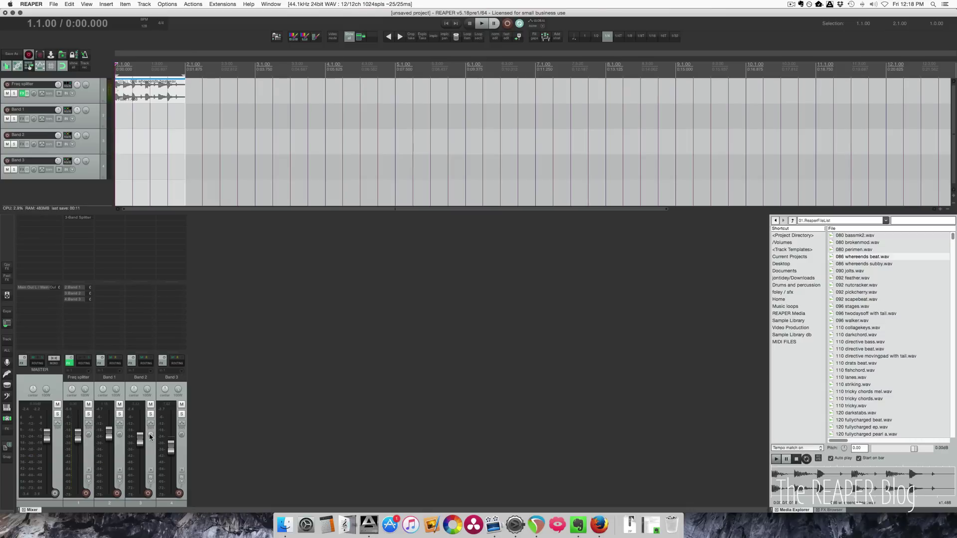
Filter the FX Browser with 'join' and select JS: 3-Band Joiner
{"action": "left_click", "coordinate": [830, 511]}
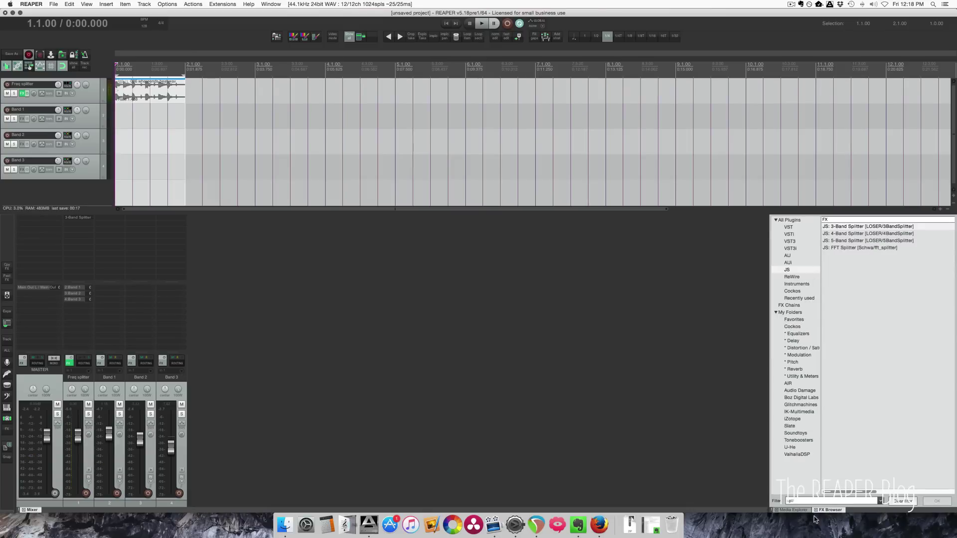
{"action": "double_click", "coordinate": [809, 500]}
{"action": "type", "text": "join"}
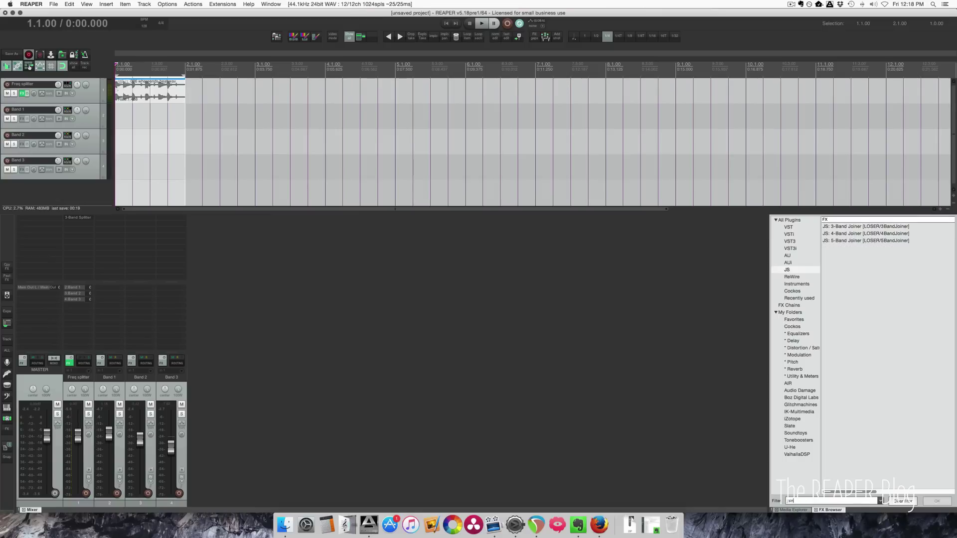
{"action": "left_click", "coordinate": [855, 228]}
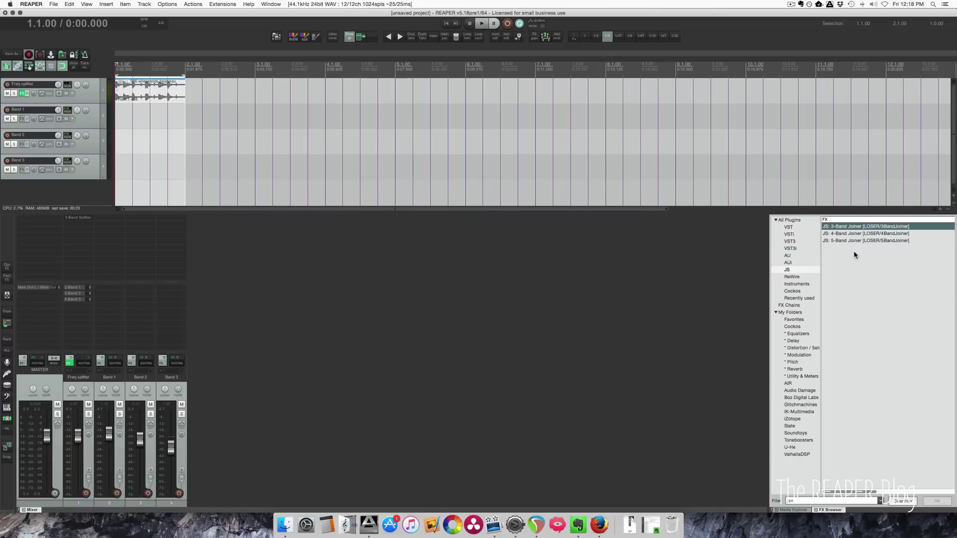